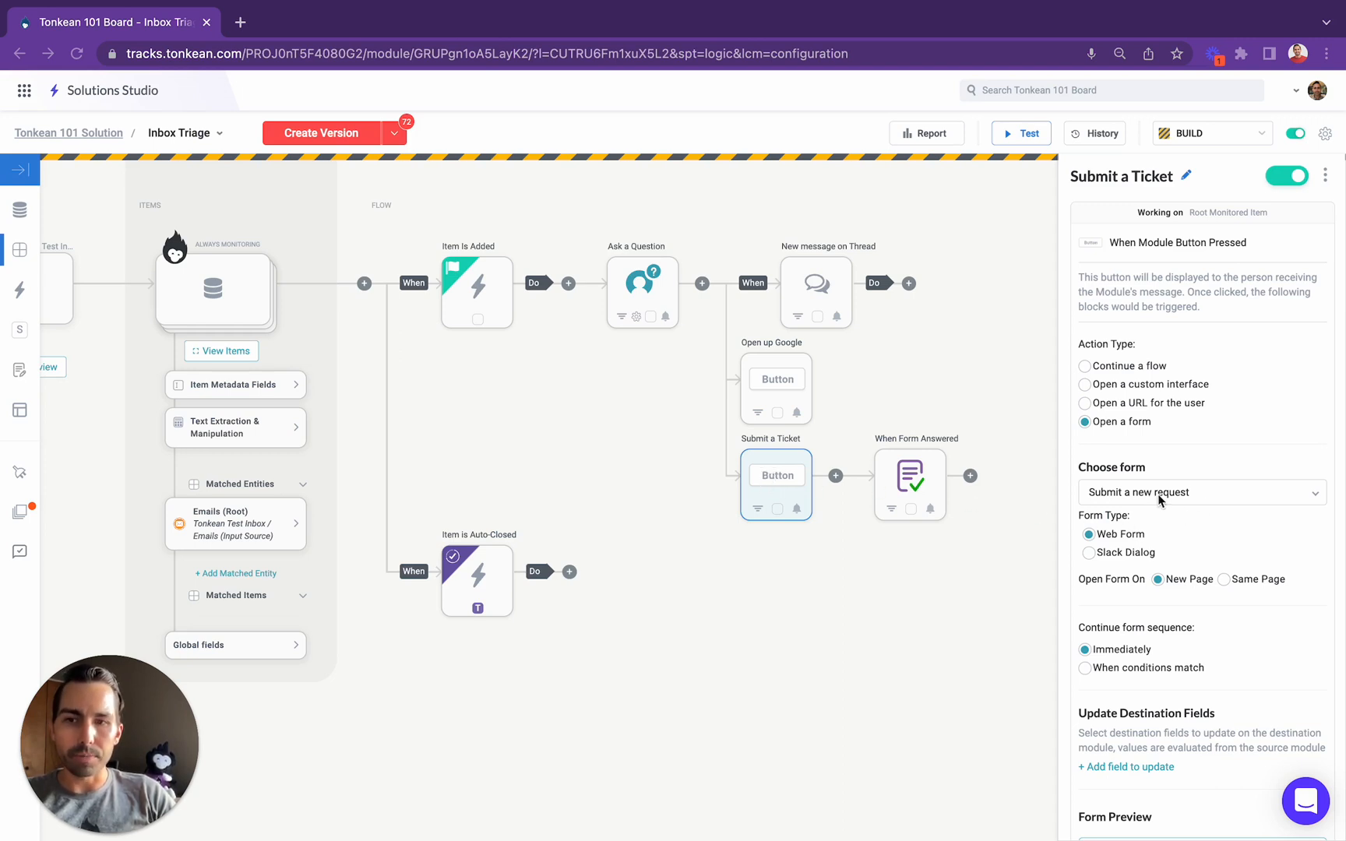
# Set the form-answered block after Submit a Ticket to open a form, using the Legal Question form.
pyautogui.click(907, 479)
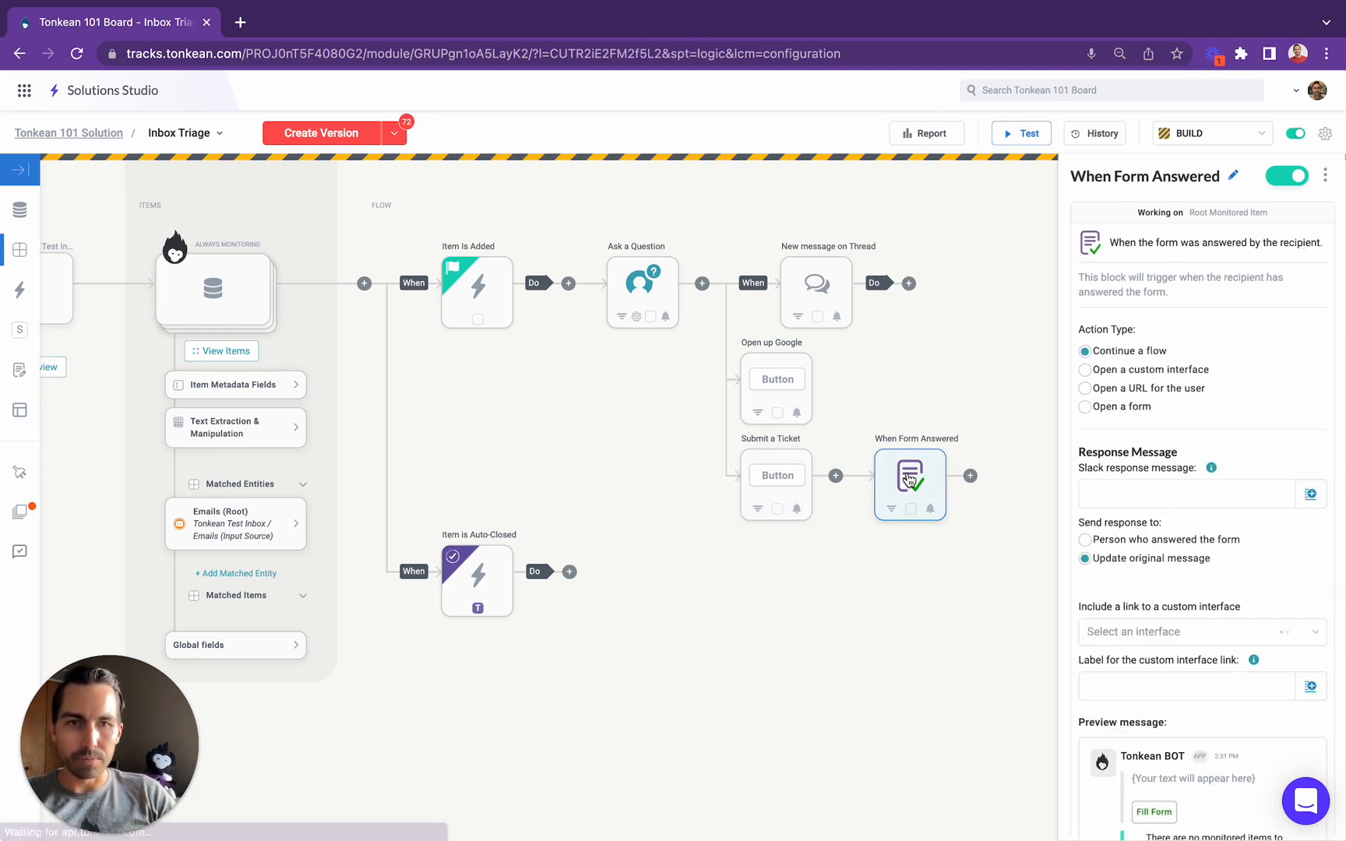
pyautogui.click(1097, 408)
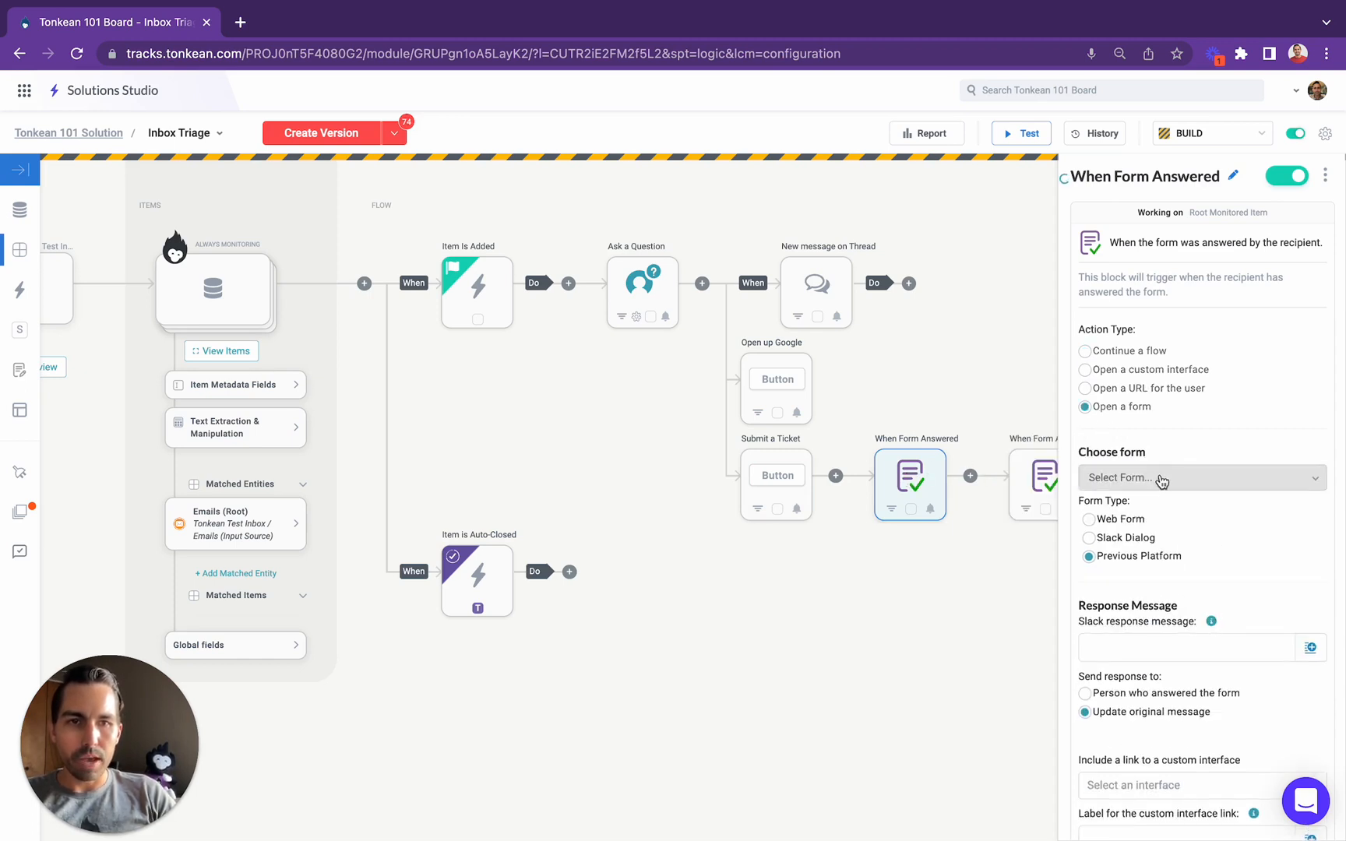
pyautogui.click(1159, 476)
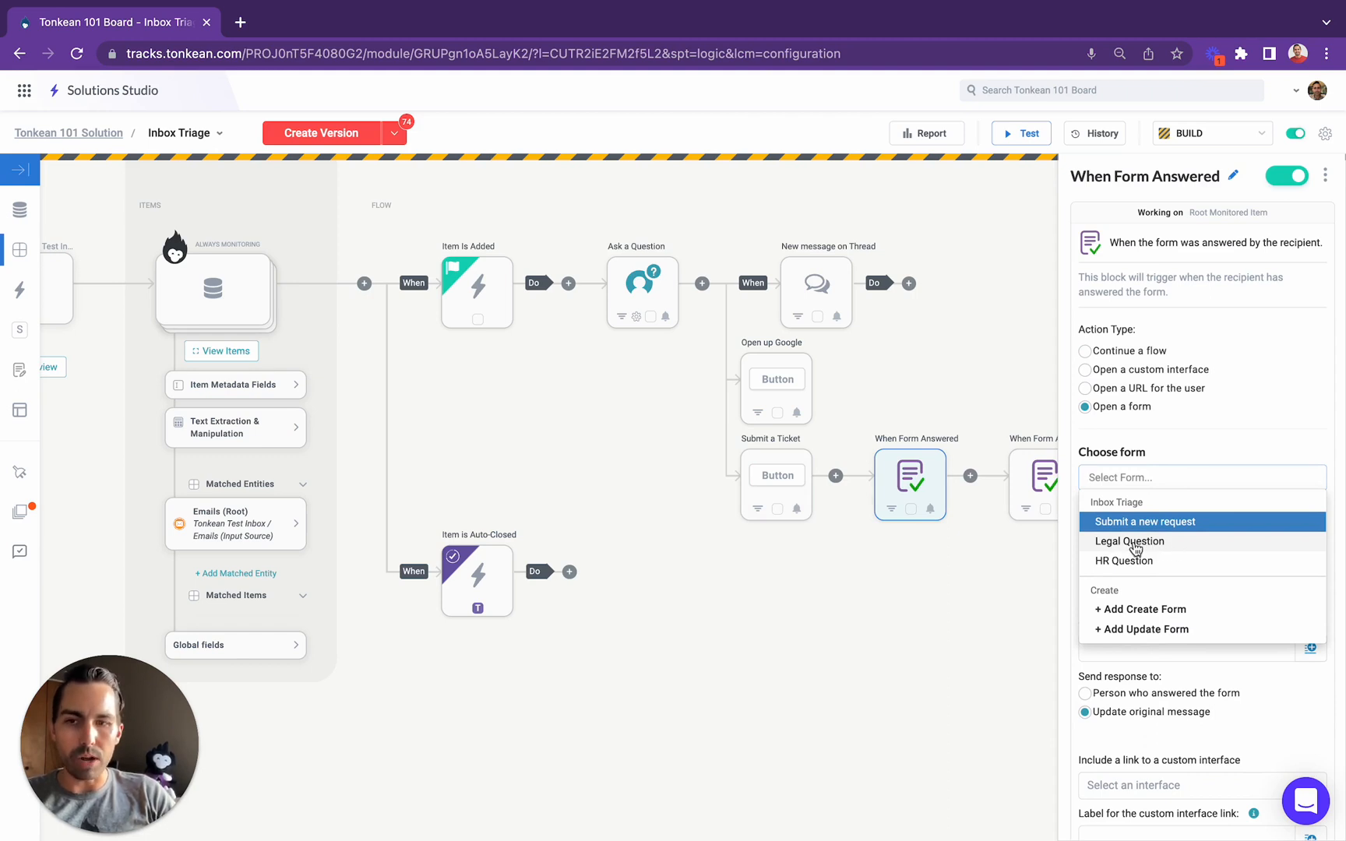
pyautogui.click(1129, 542)
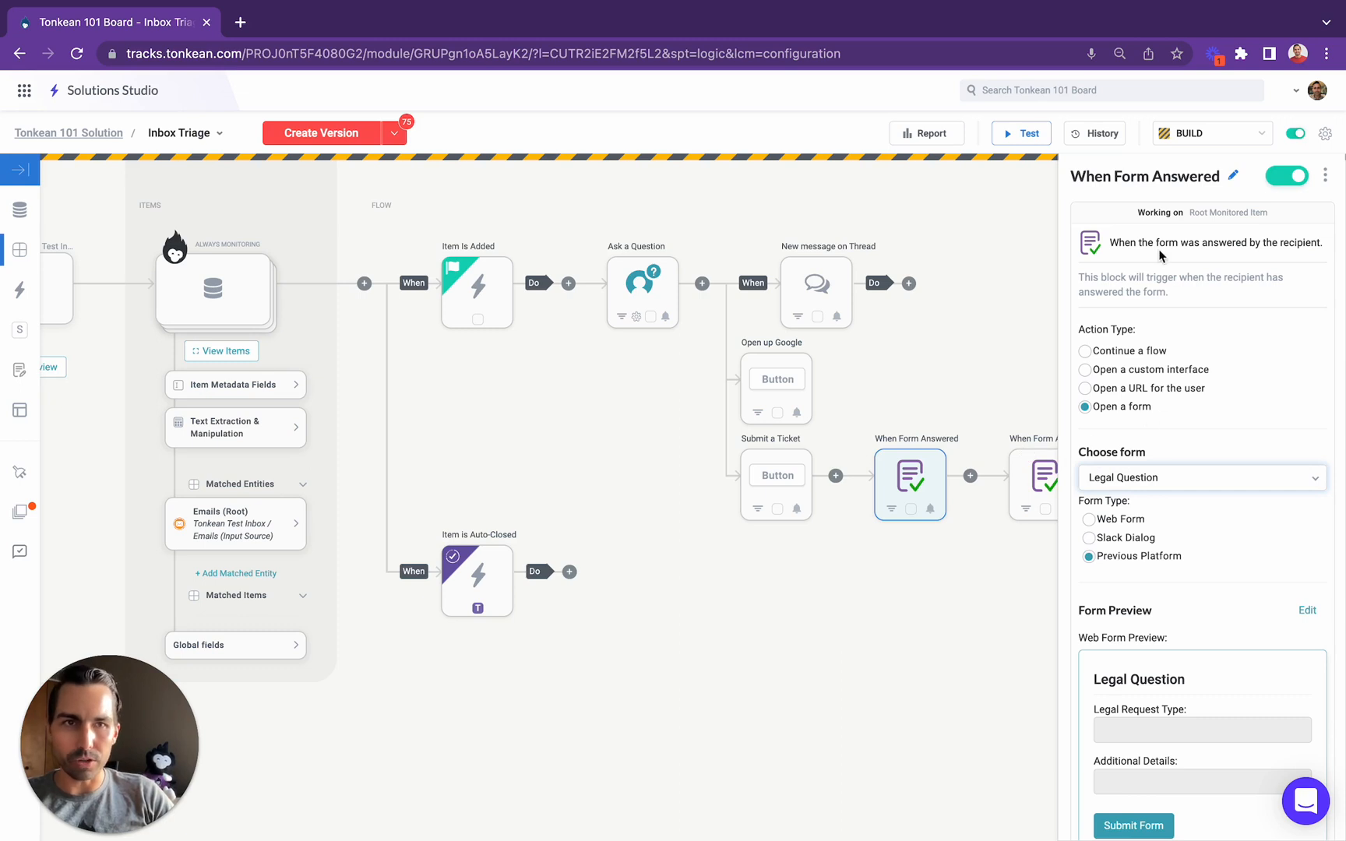
# Rename the form-answered block that opens the Legal Question form as "Legal selected".
pyautogui.click(1234, 177)
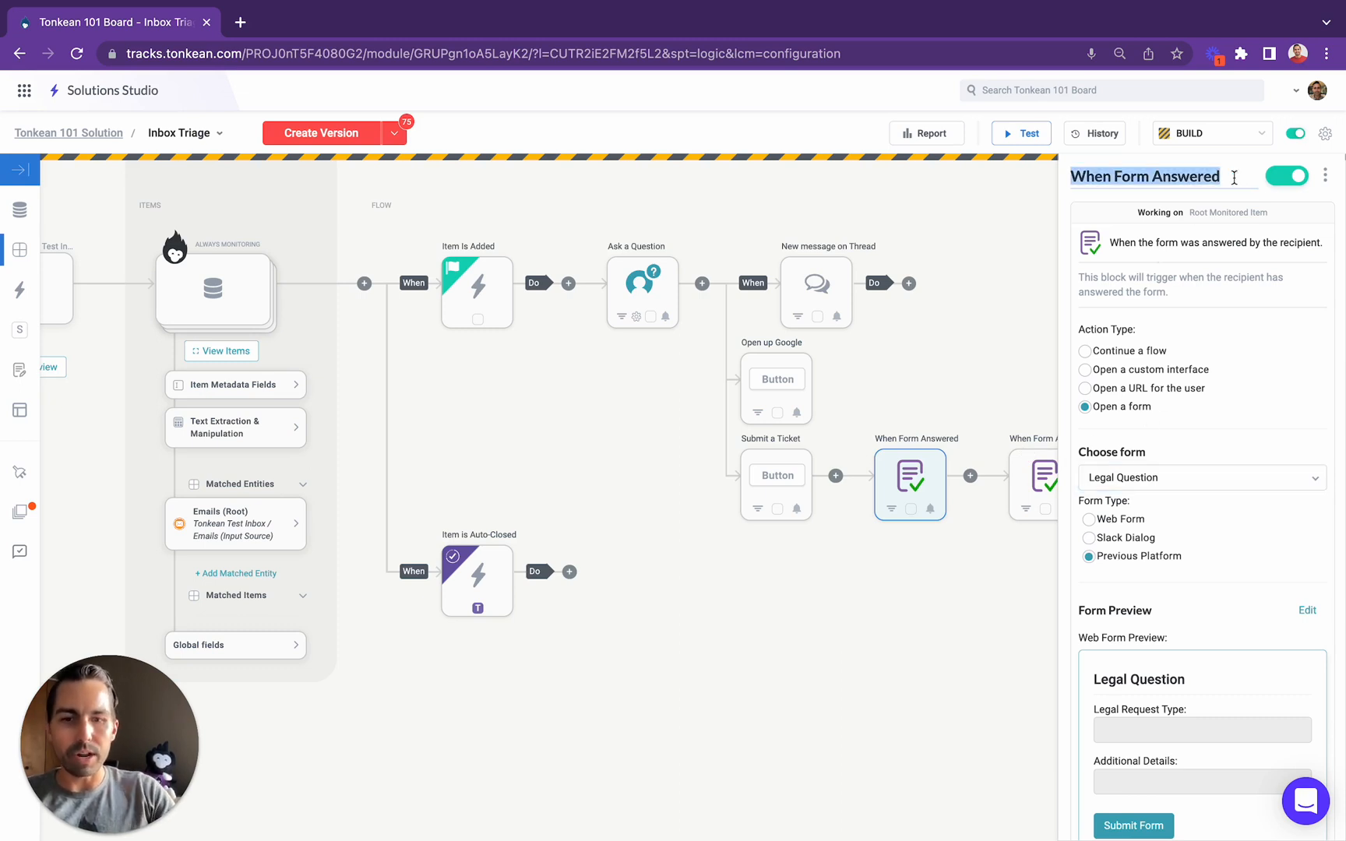
pyautogui.write('Legal ')
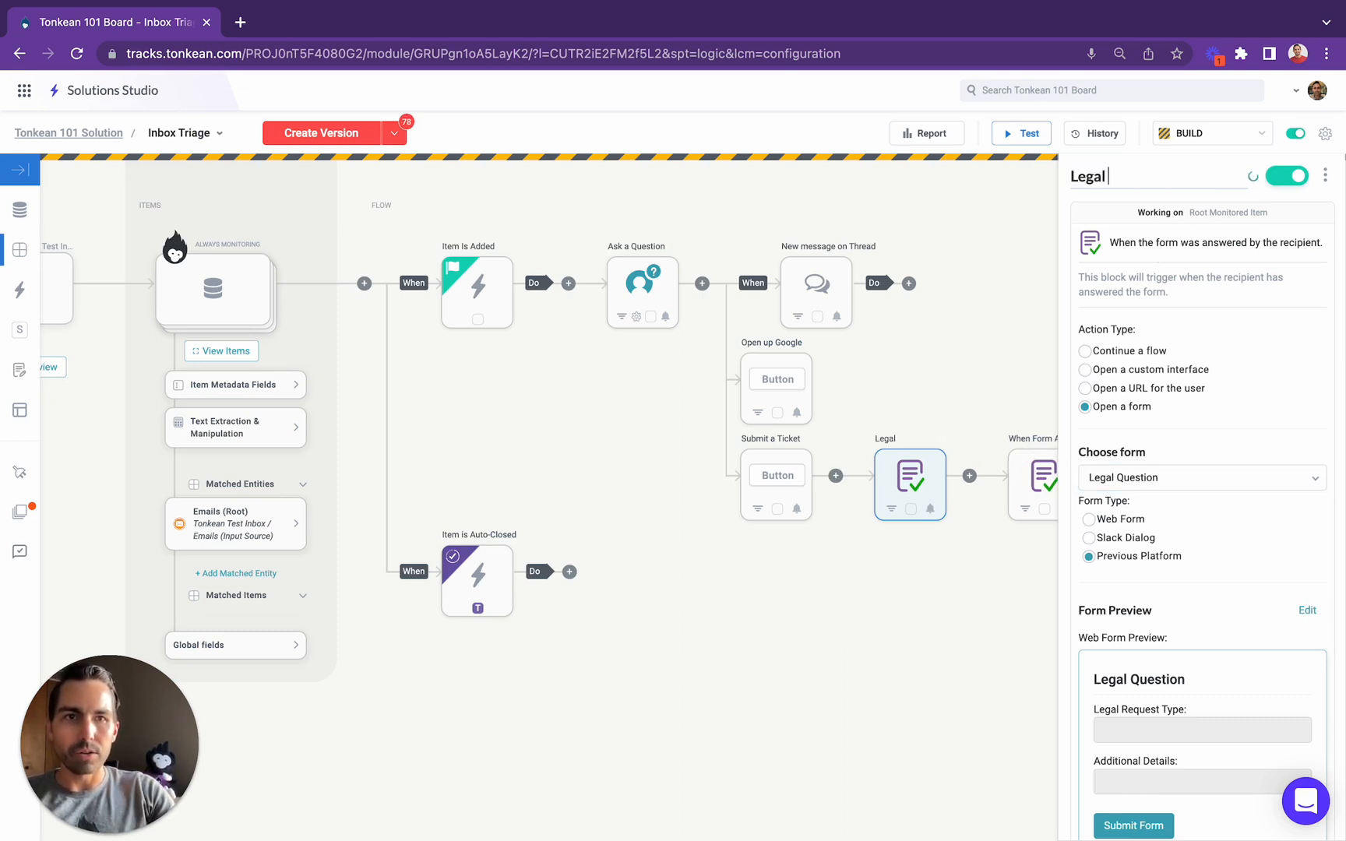
pyautogui.write('selected')
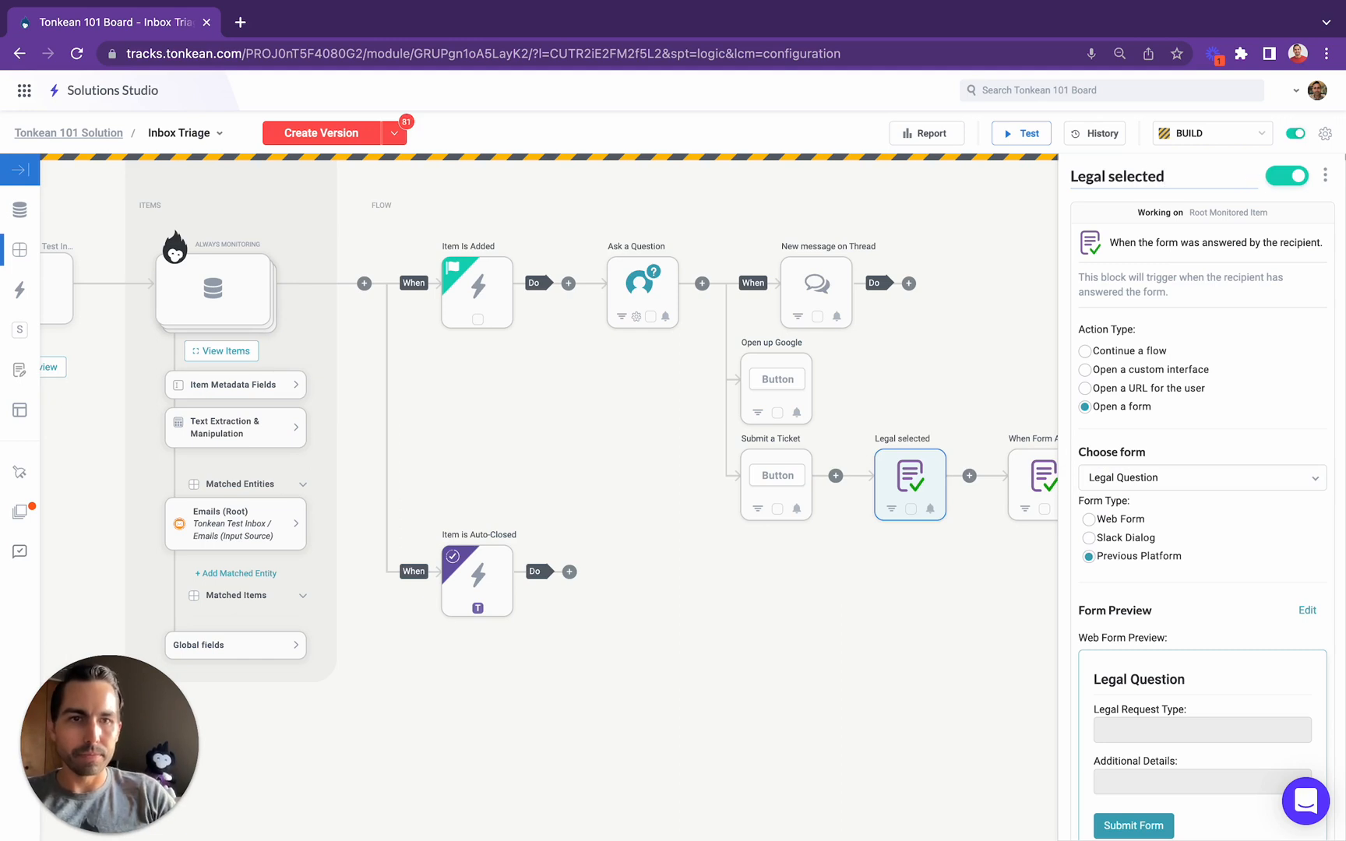
# Add a condition to the Legal selected block so it runs only if "What do you need help with?" is equal to Legal Request.
pyautogui.click(891, 512)
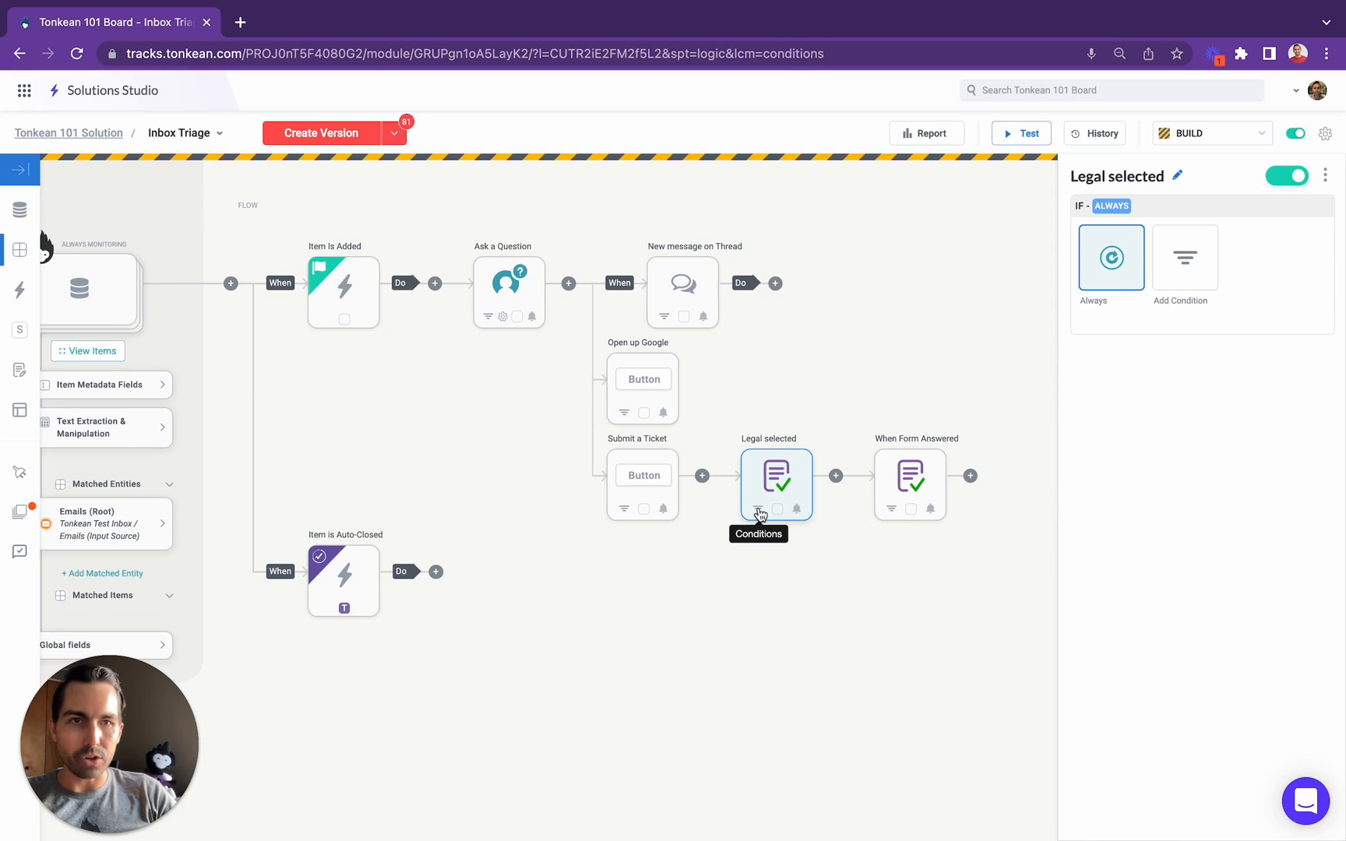
pyautogui.click(1191, 269)
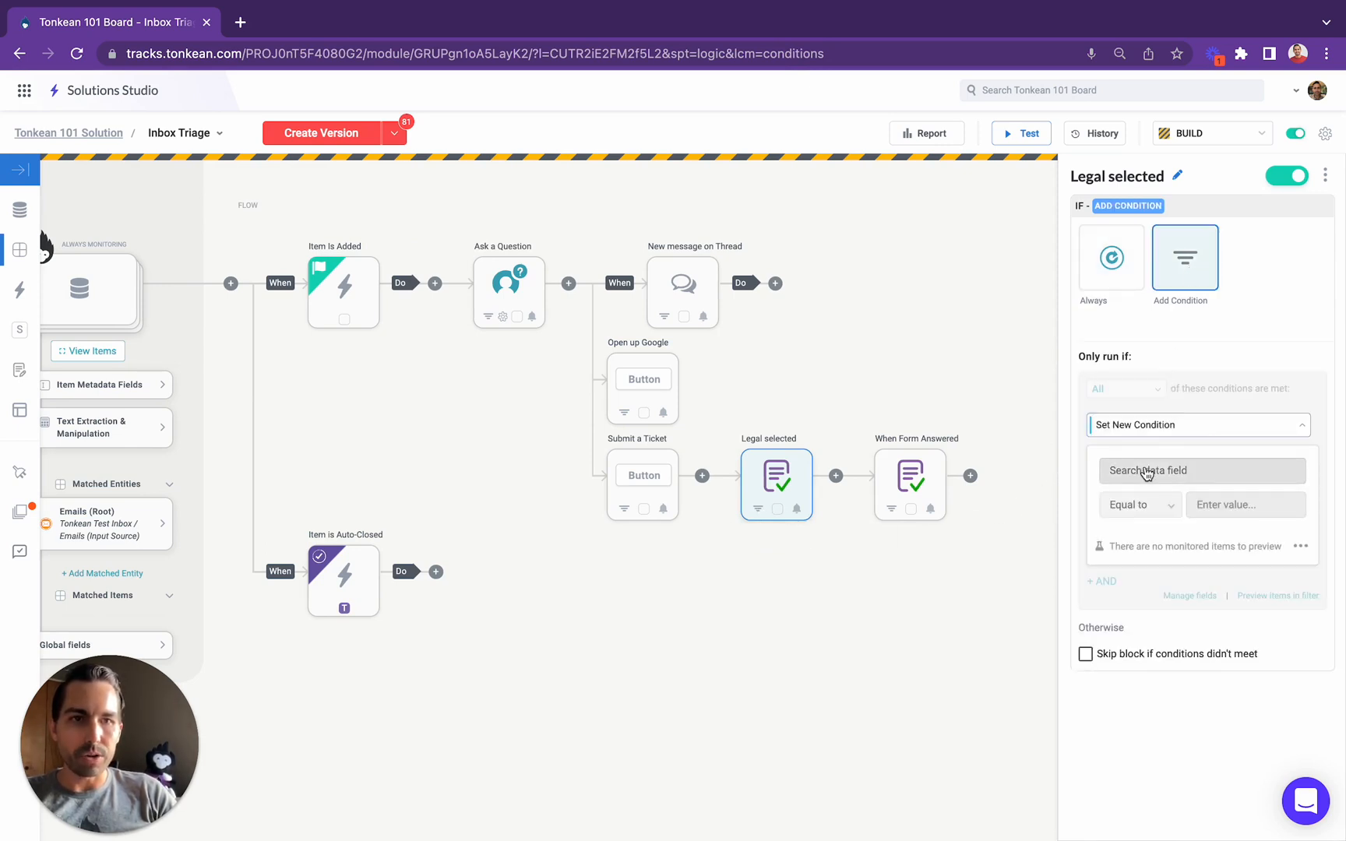
pyautogui.click(1147, 474)
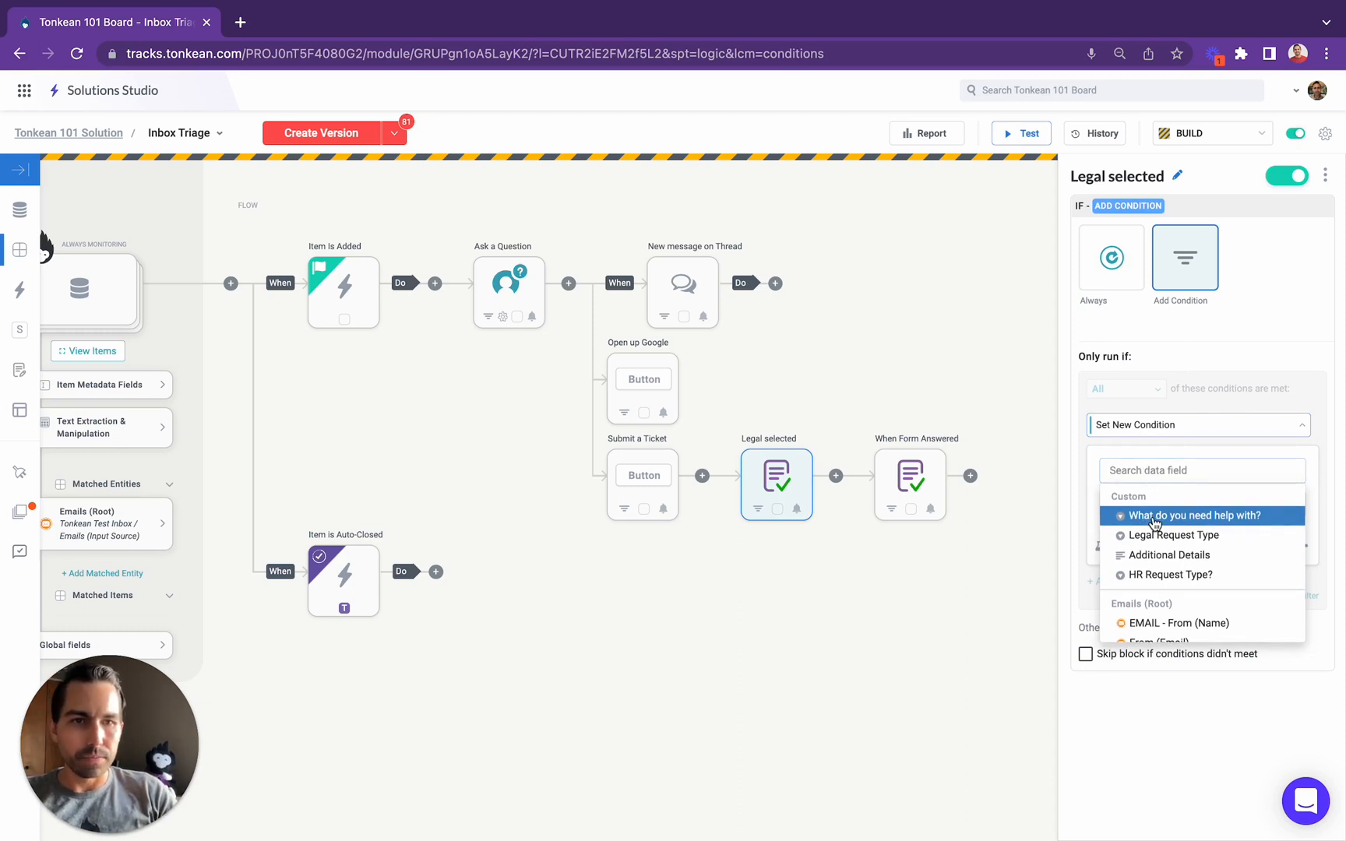
pyautogui.click(1151, 519)
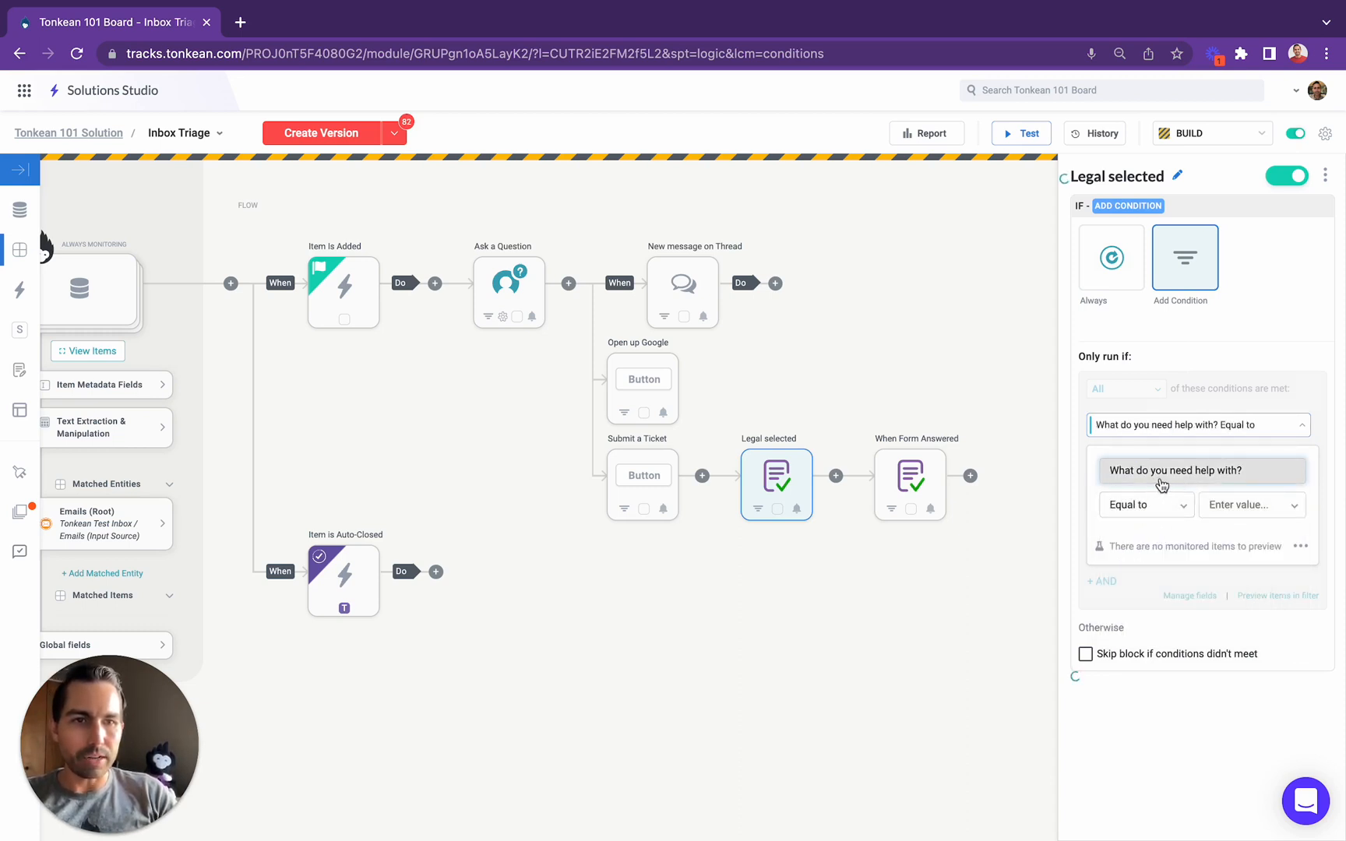
pyautogui.click(1228, 506)
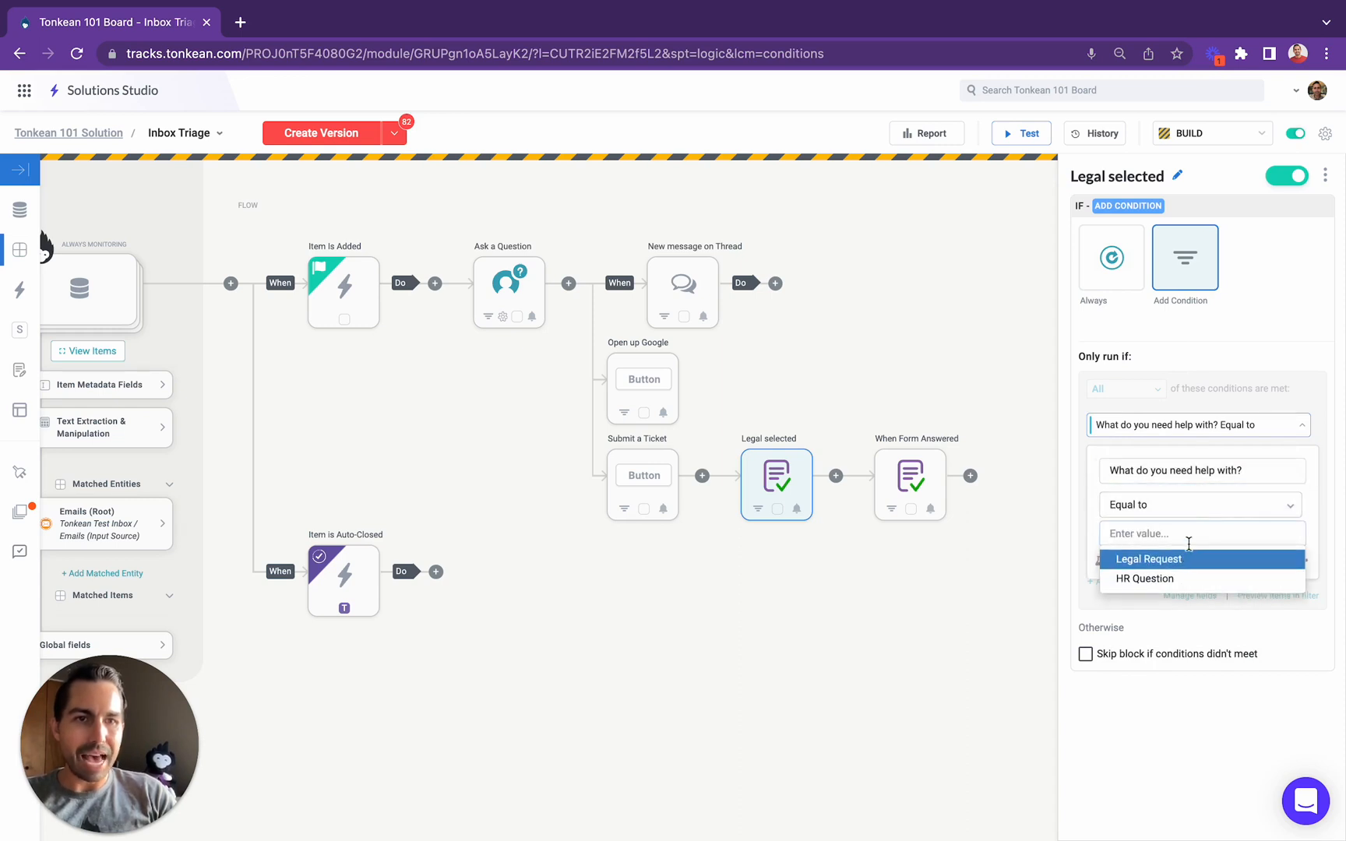
pyautogui.click(1171, 561)
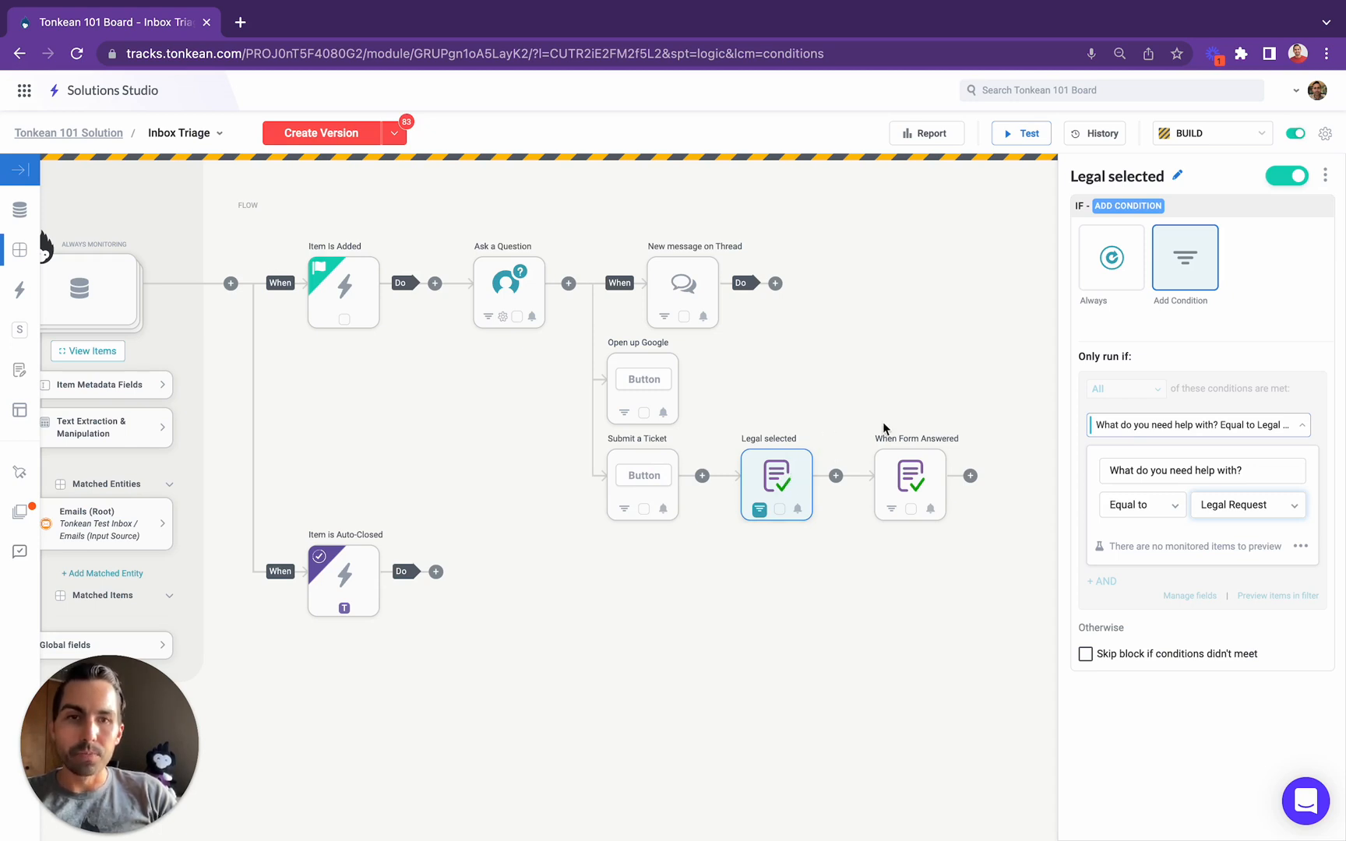
# Add an Assign Owner action after the Legal branch's When Form Answered block and enter the owner's name manually.
pyautogui.click(907, 471)
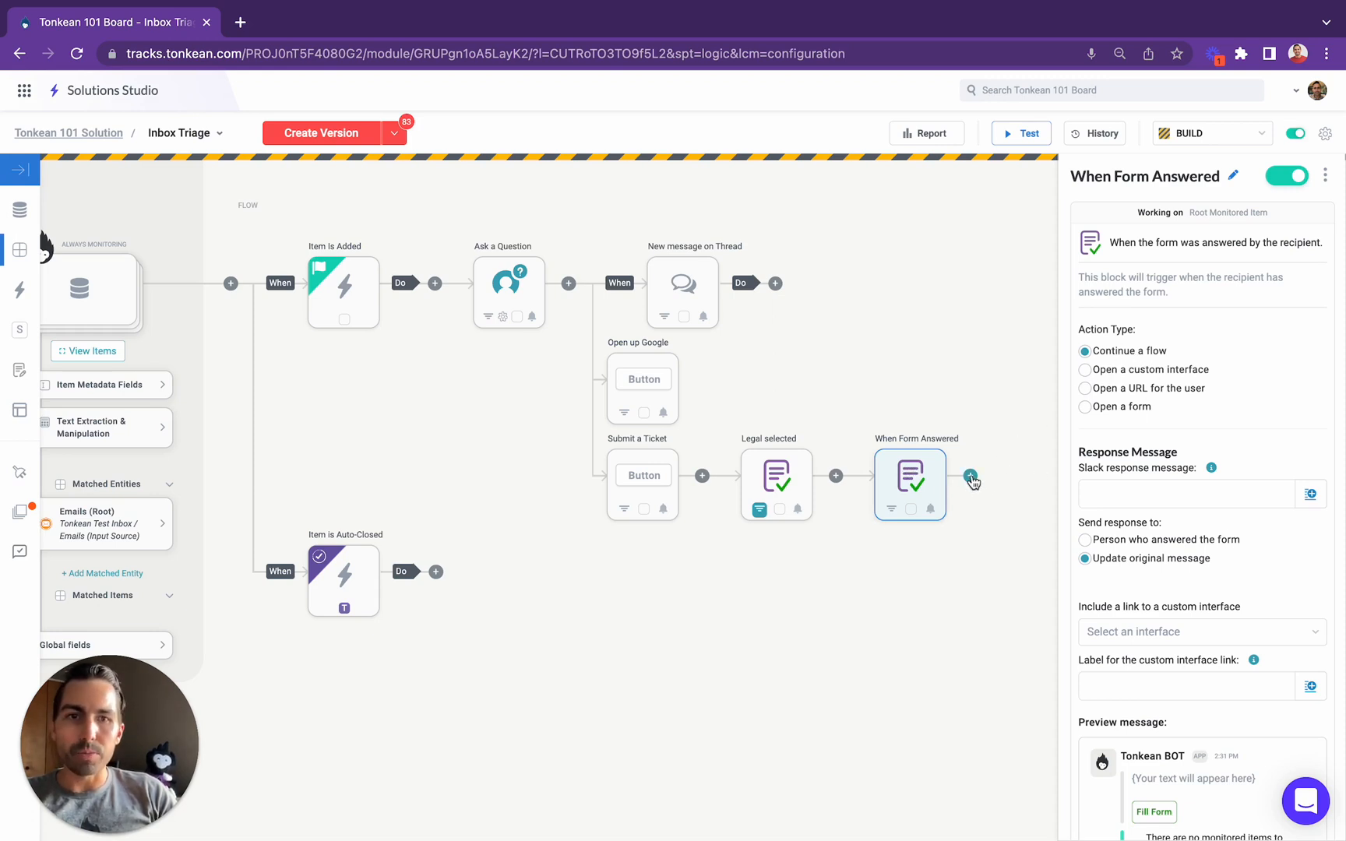
pyautogui.click(969, 476)
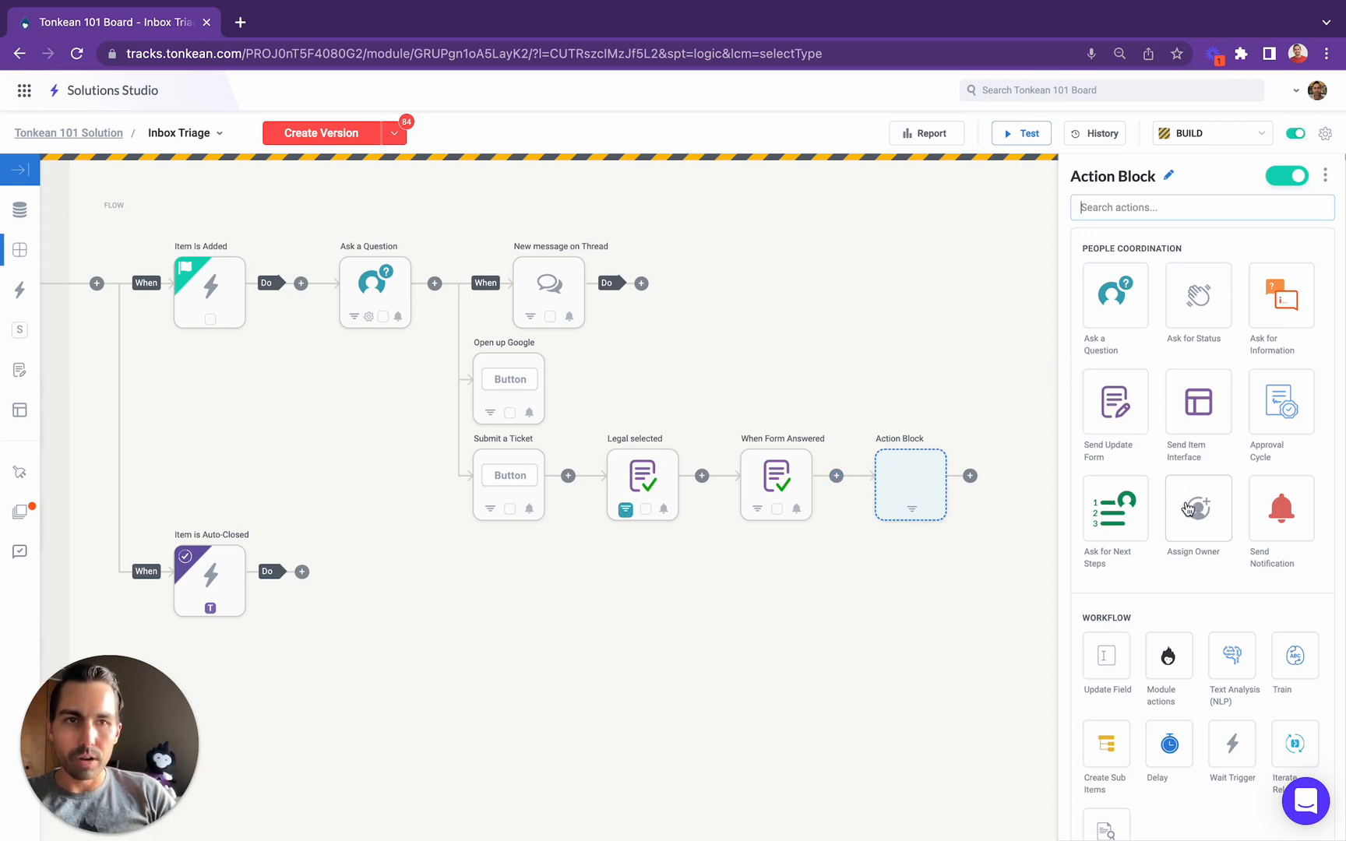
pyautogui.click(1195, 523)
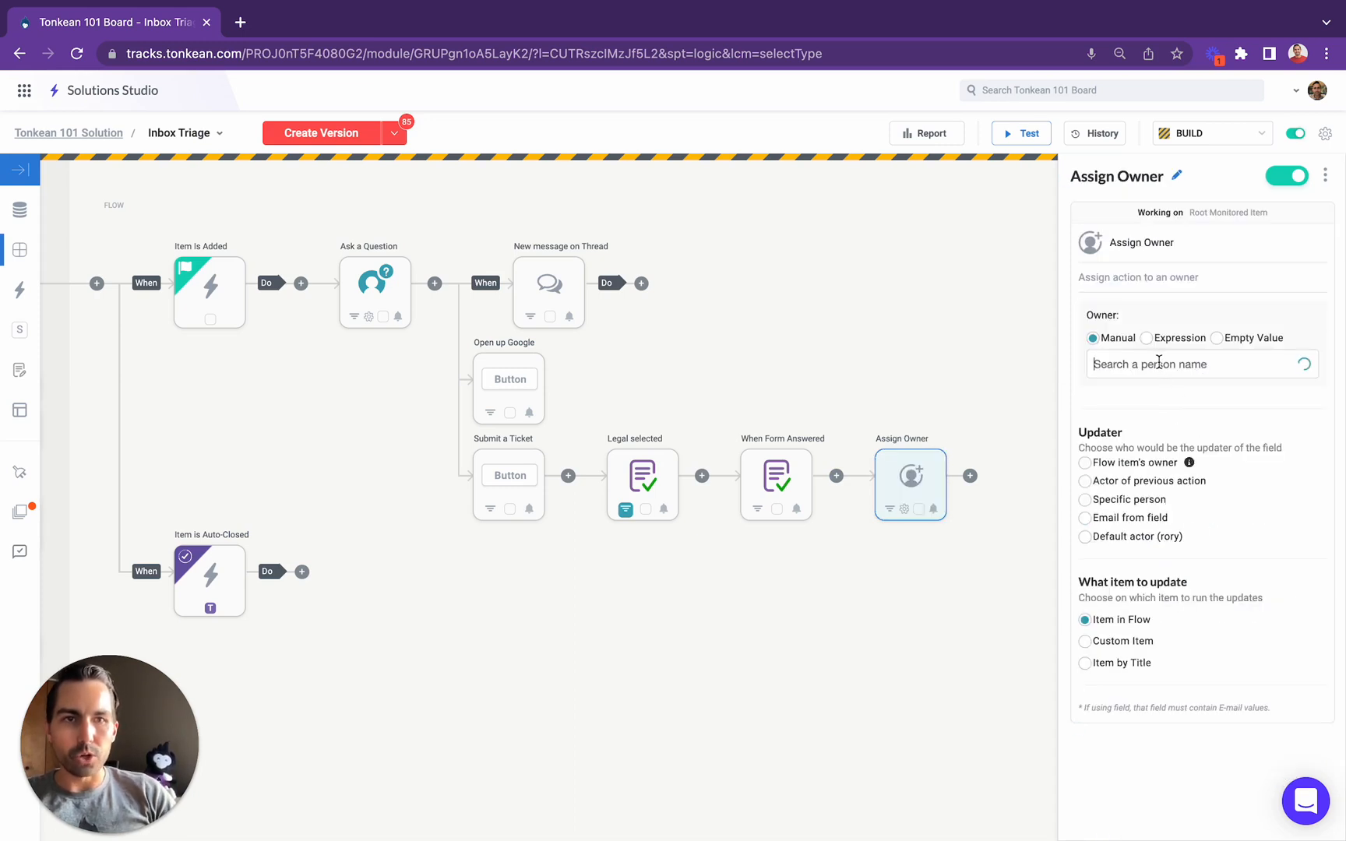
pyautogui.write('rory')
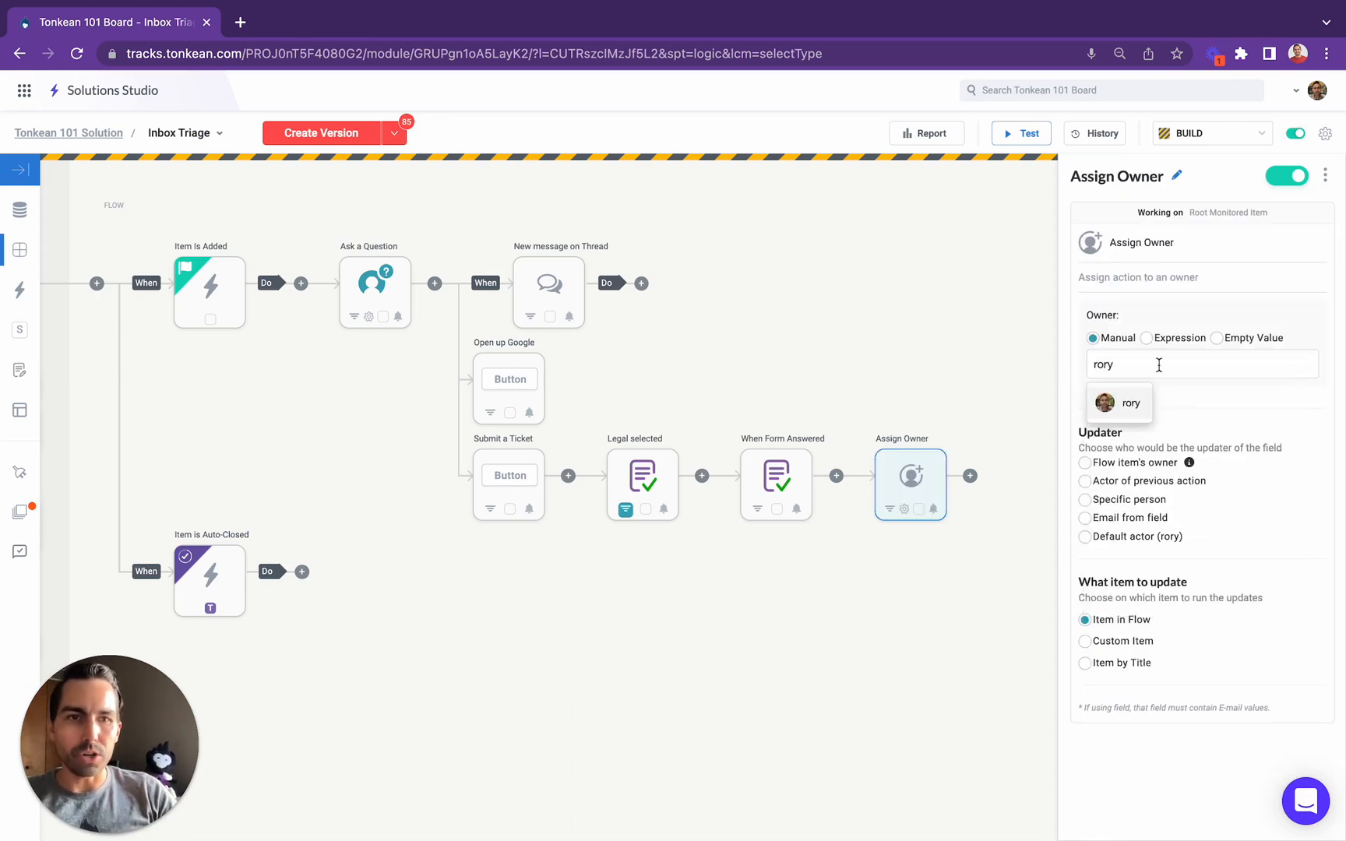
pyautogui.click(1132, 399)
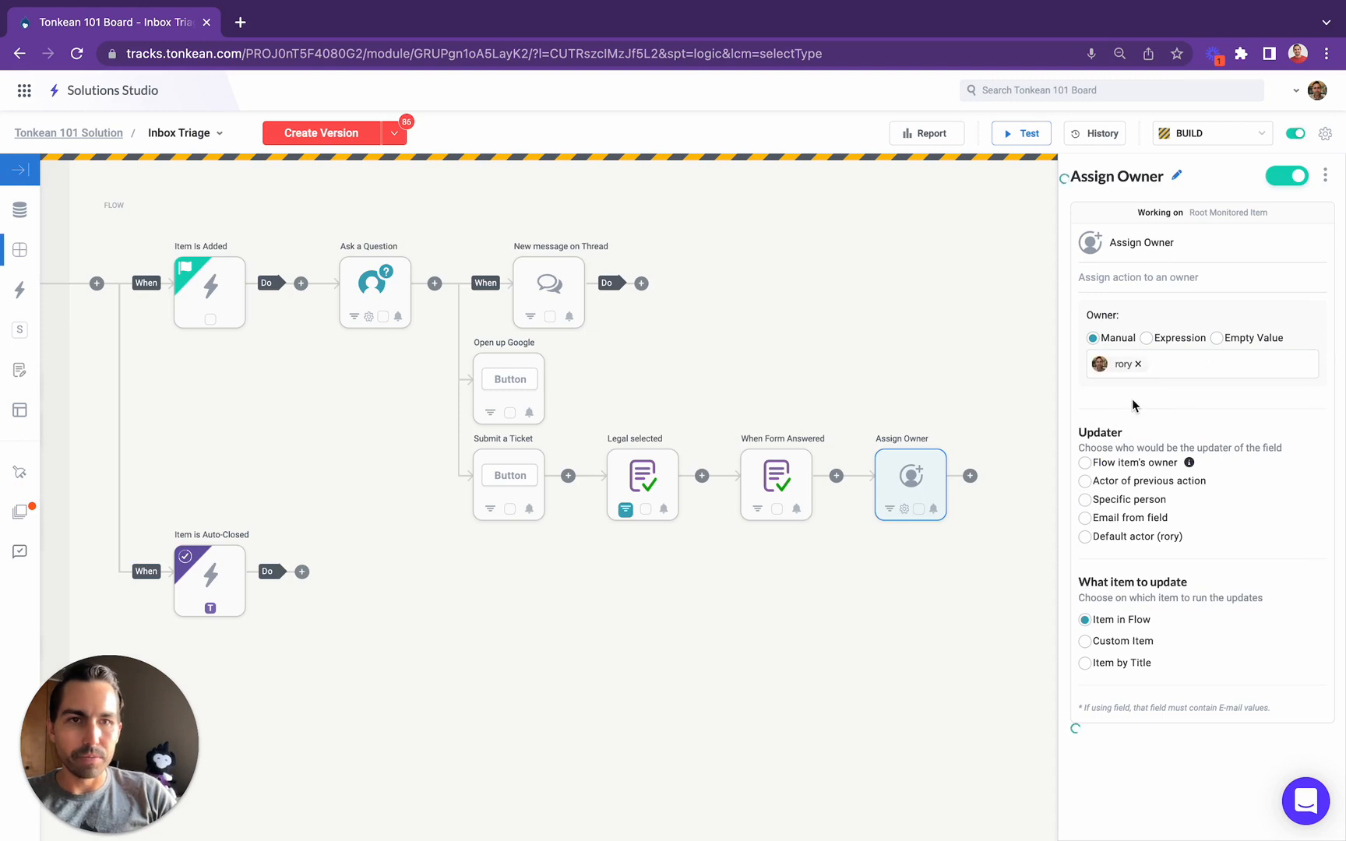
# Rename the Assign Owner block as "Assign to Legal".
pyautogui.click(1176, 175)
pyautogui.doubleClick(1141, 176)
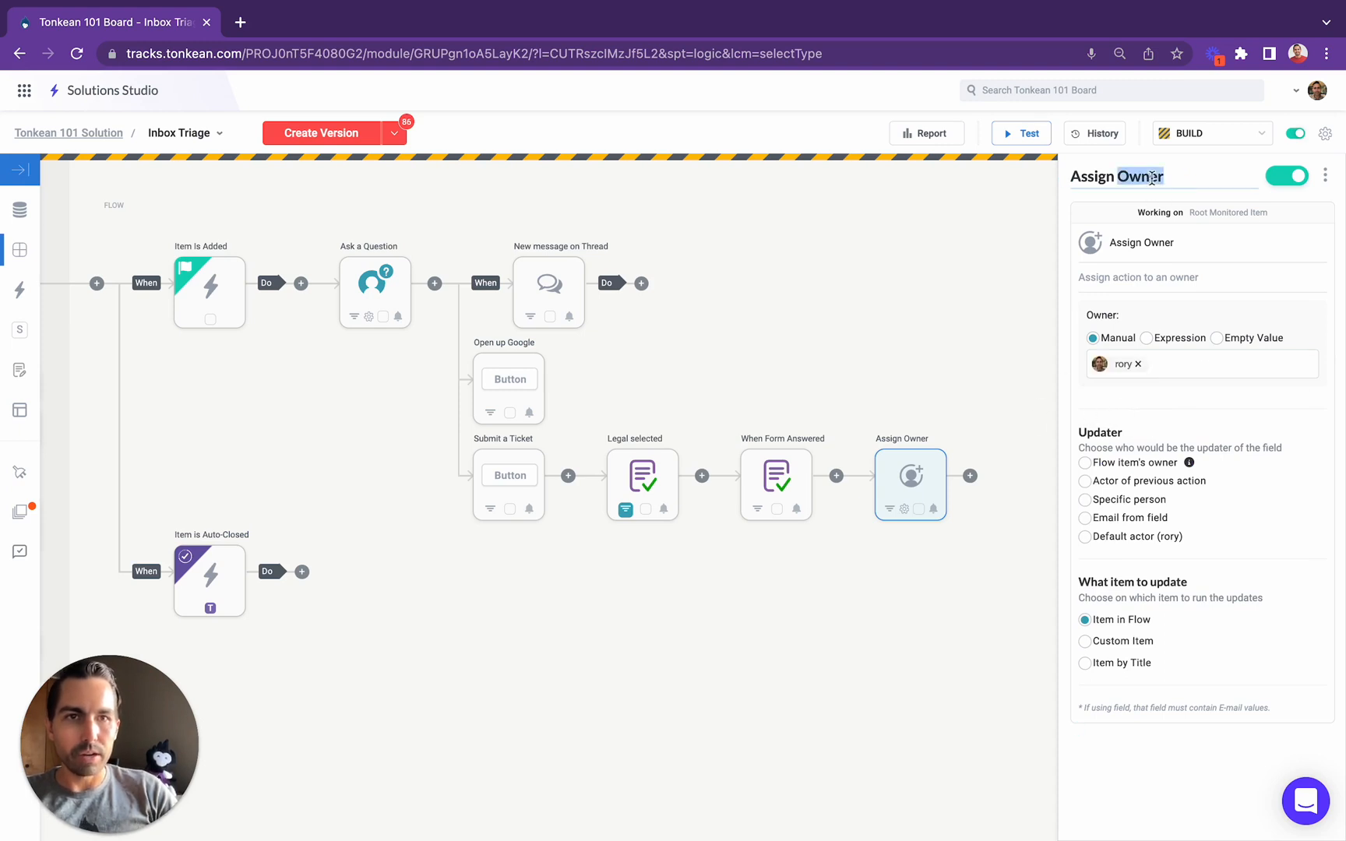
pyautogui.write('to Legal')
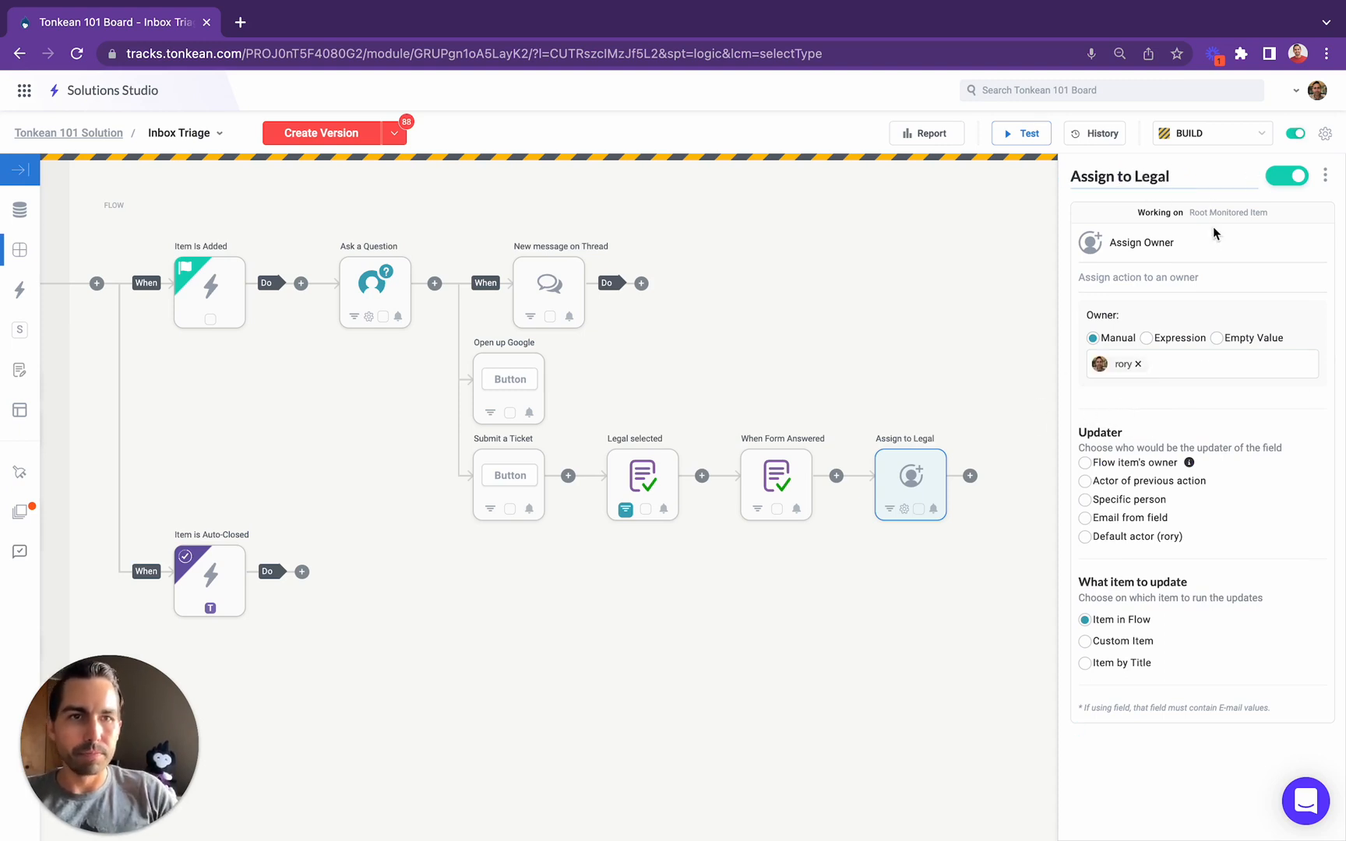
pyautogui.click(1215, 239)
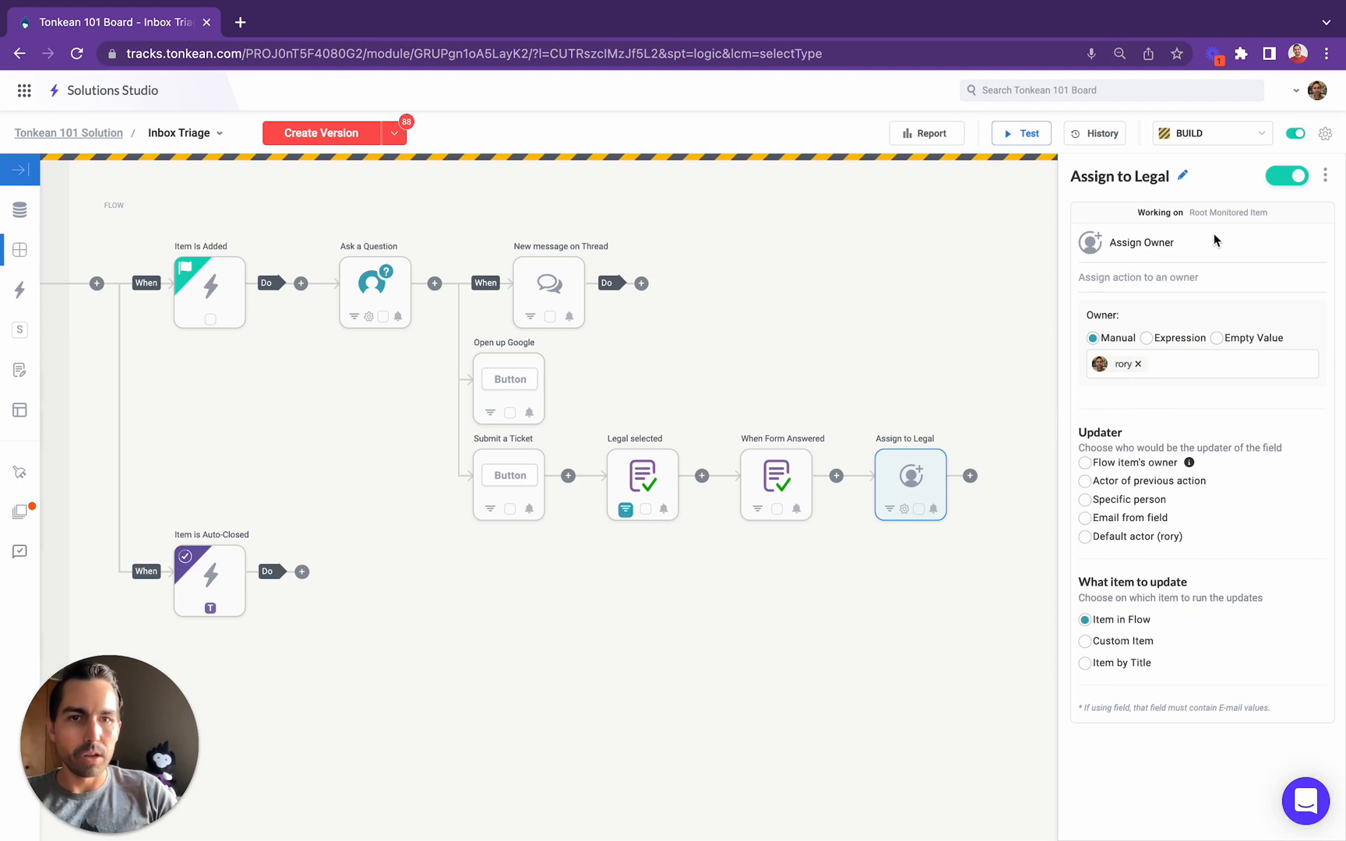
# Add a second form-answered branch after Submit a Ticket and set it to open the HR Question form.
pyautogui.click(568, 475)
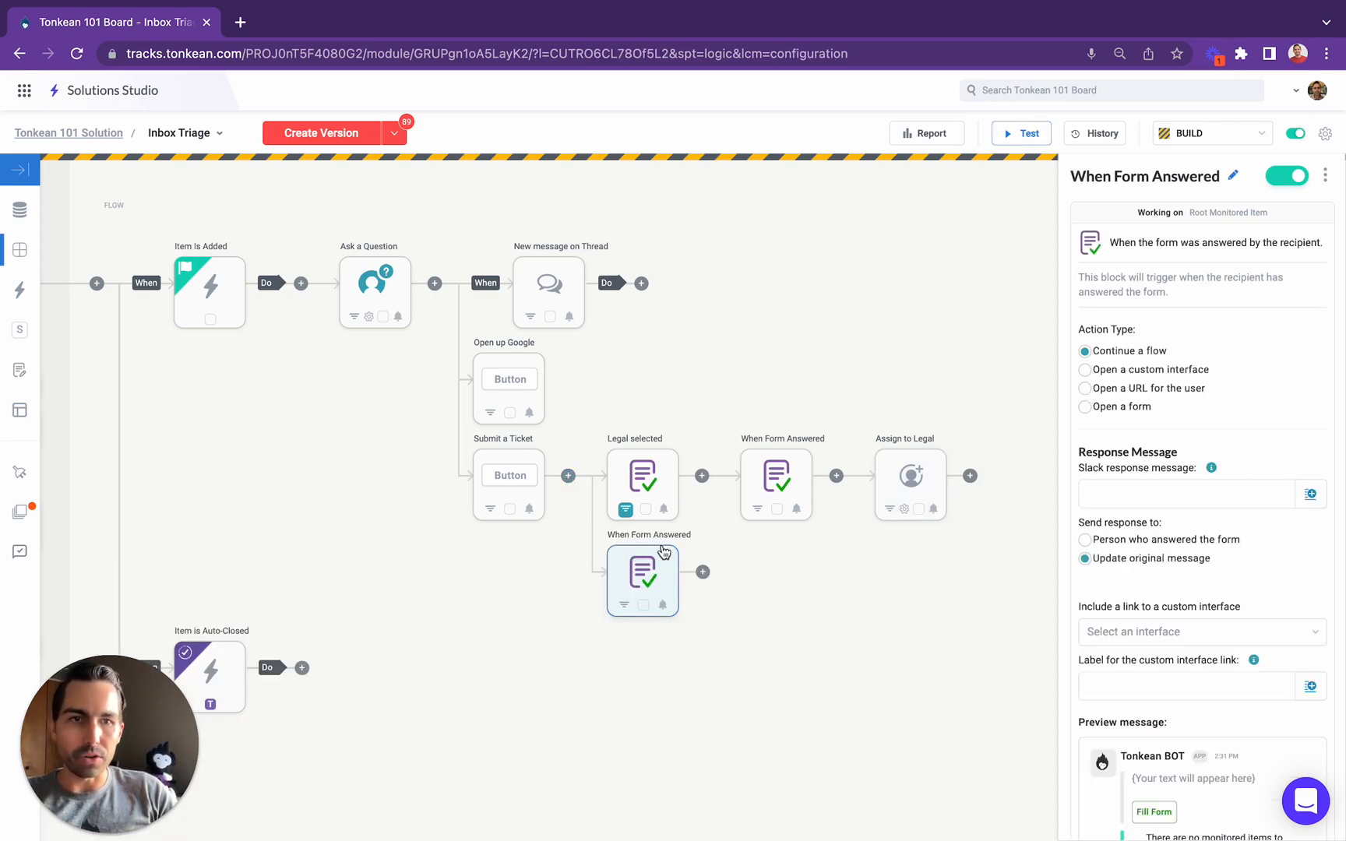
pyautogui.click(1114, 407)
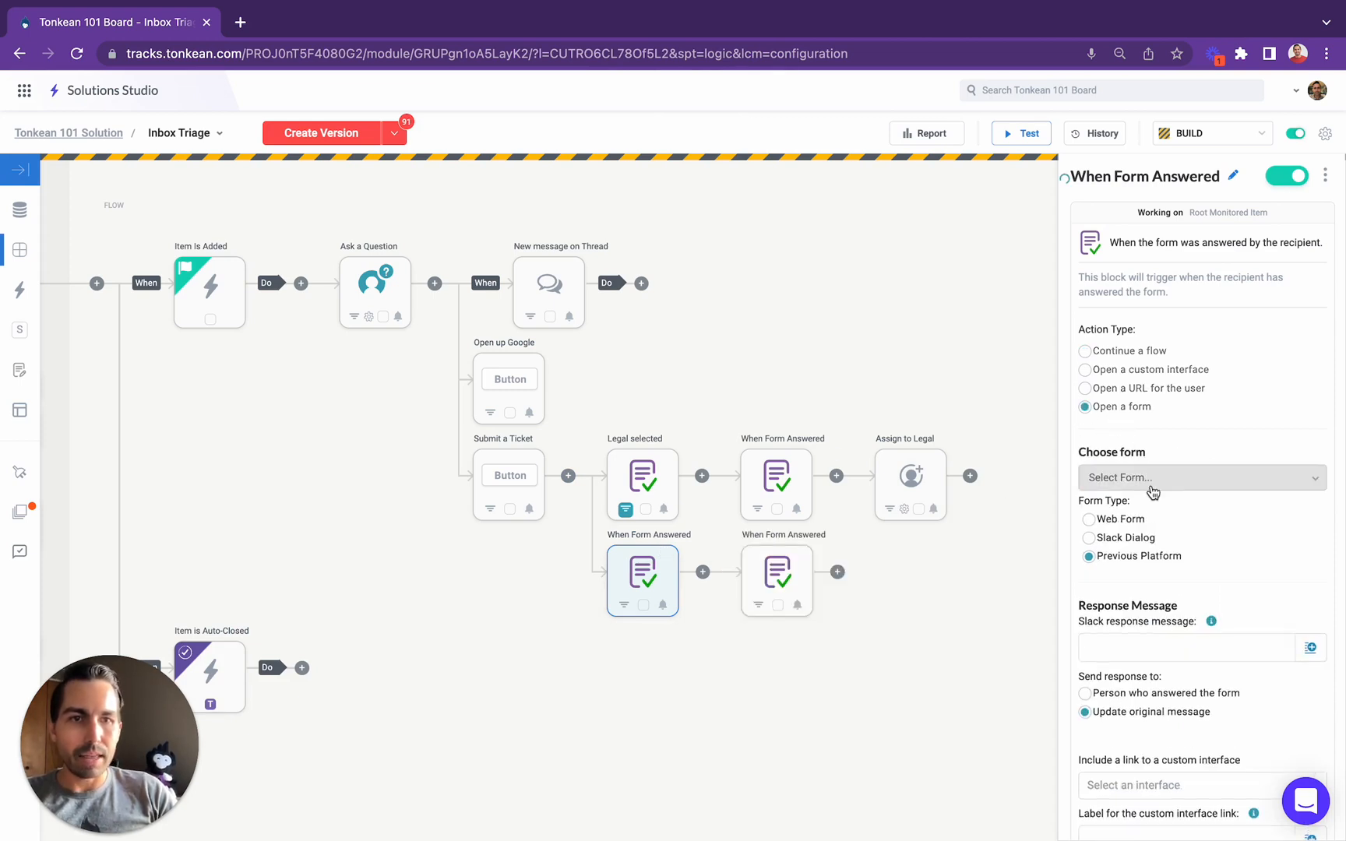
pyautogui.click(1151, 478)
pyautogui.click(1123, 560)
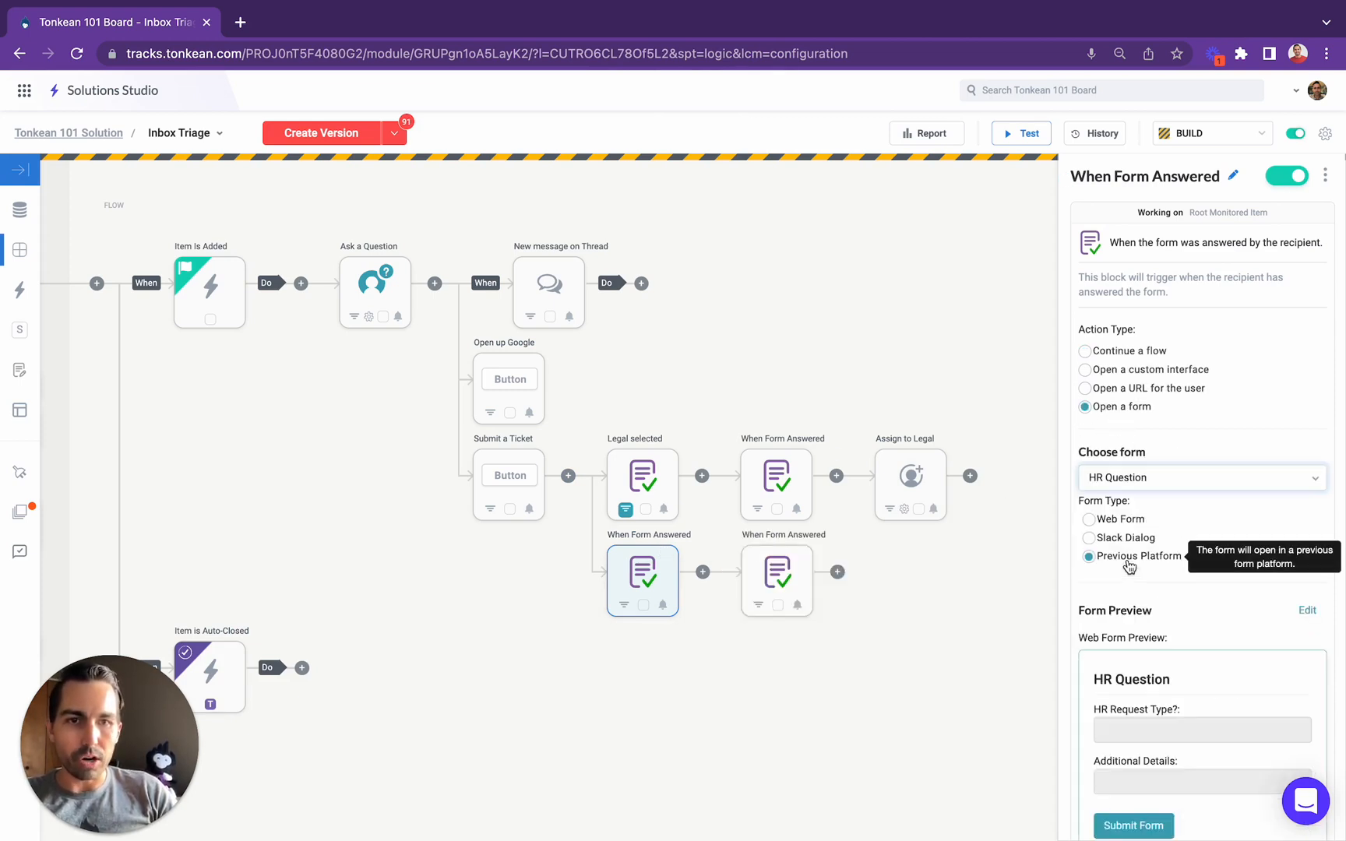
# Add a condition to the new branch's first block so it runs only if "What do you need help with?" is equal to HR Question.
pyautogui.click(623, 607)
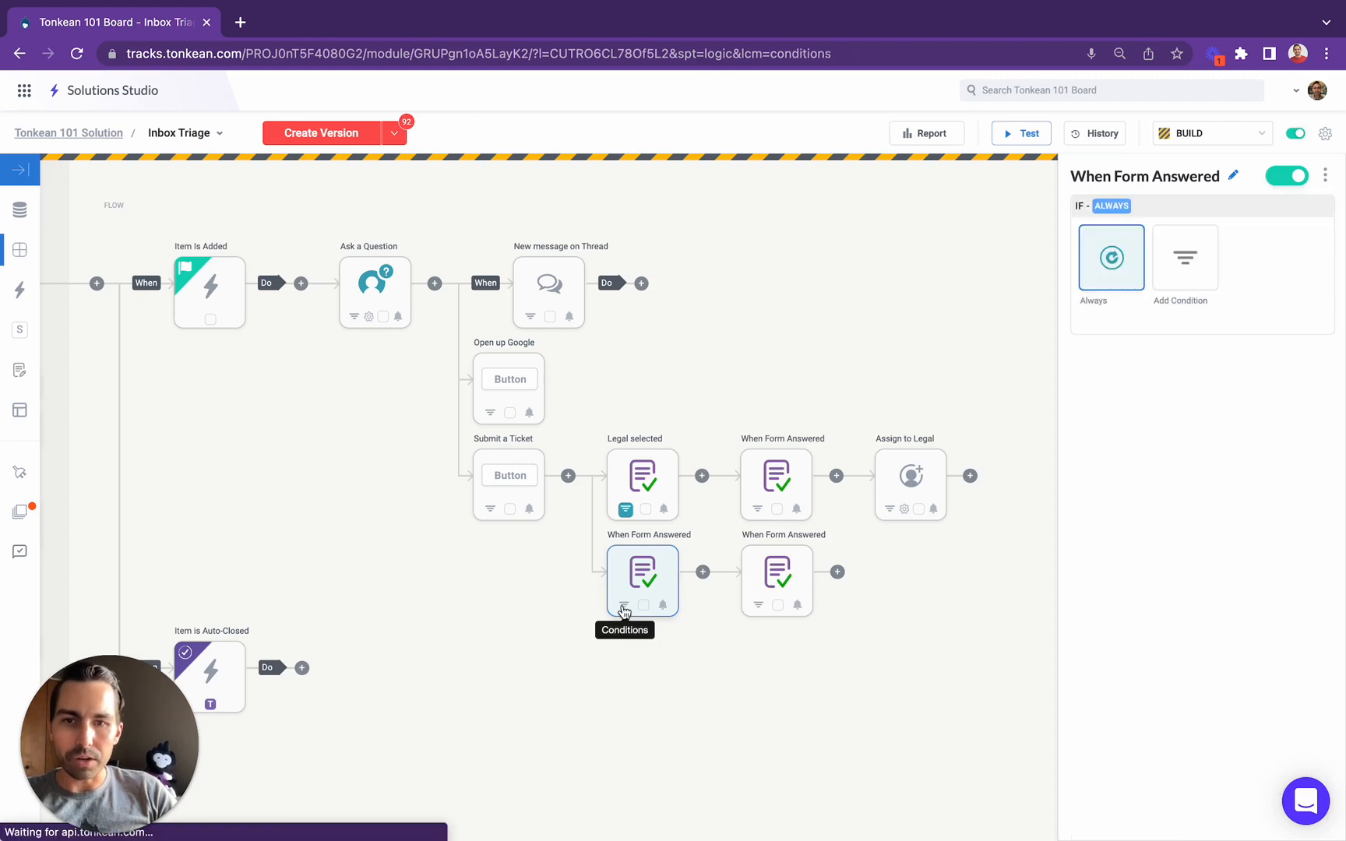
pyautogui.click(1190, 285)
pyautogui.click(1142, 471)
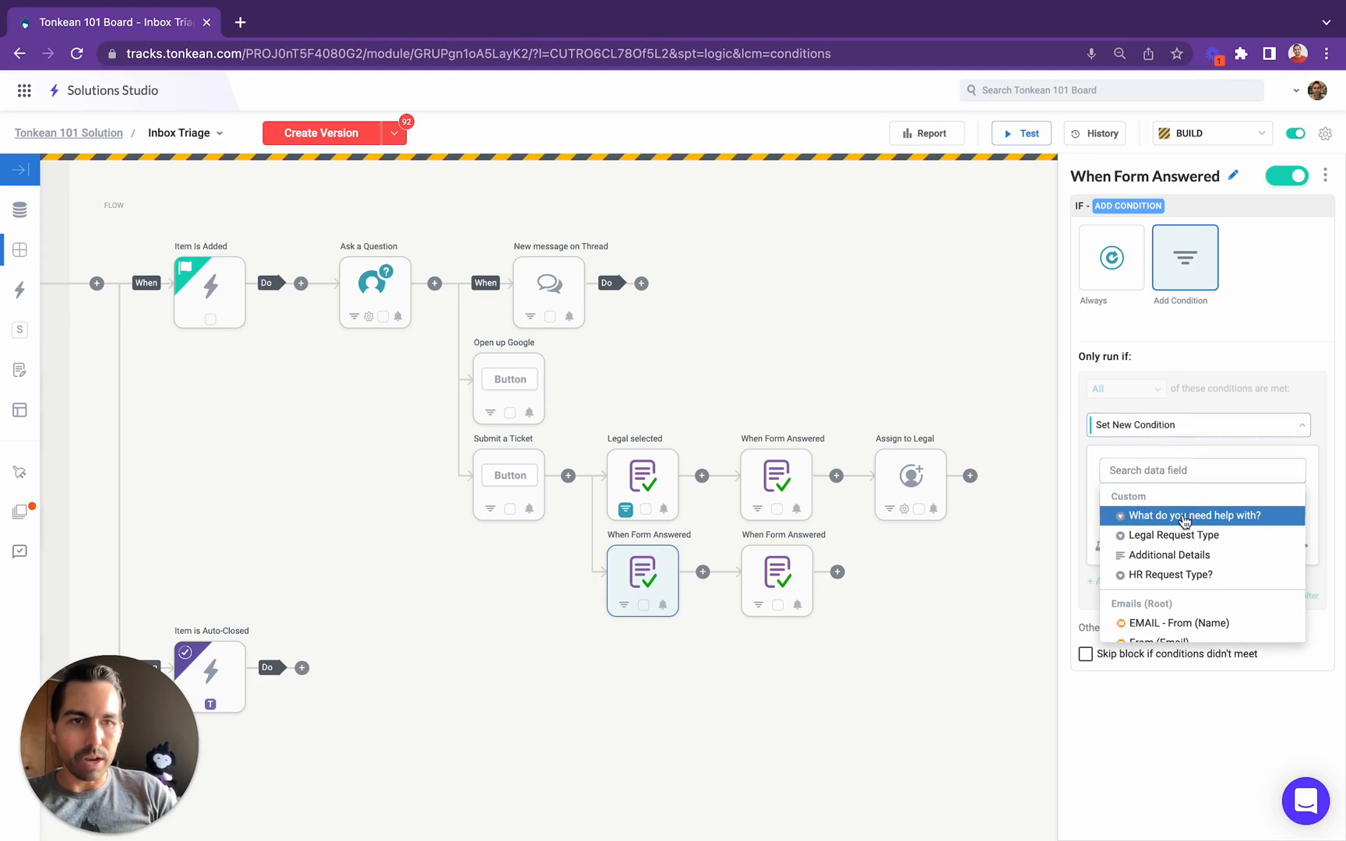
pyautogui.click(1184, 518)
pyautogui.click(1246, 510)
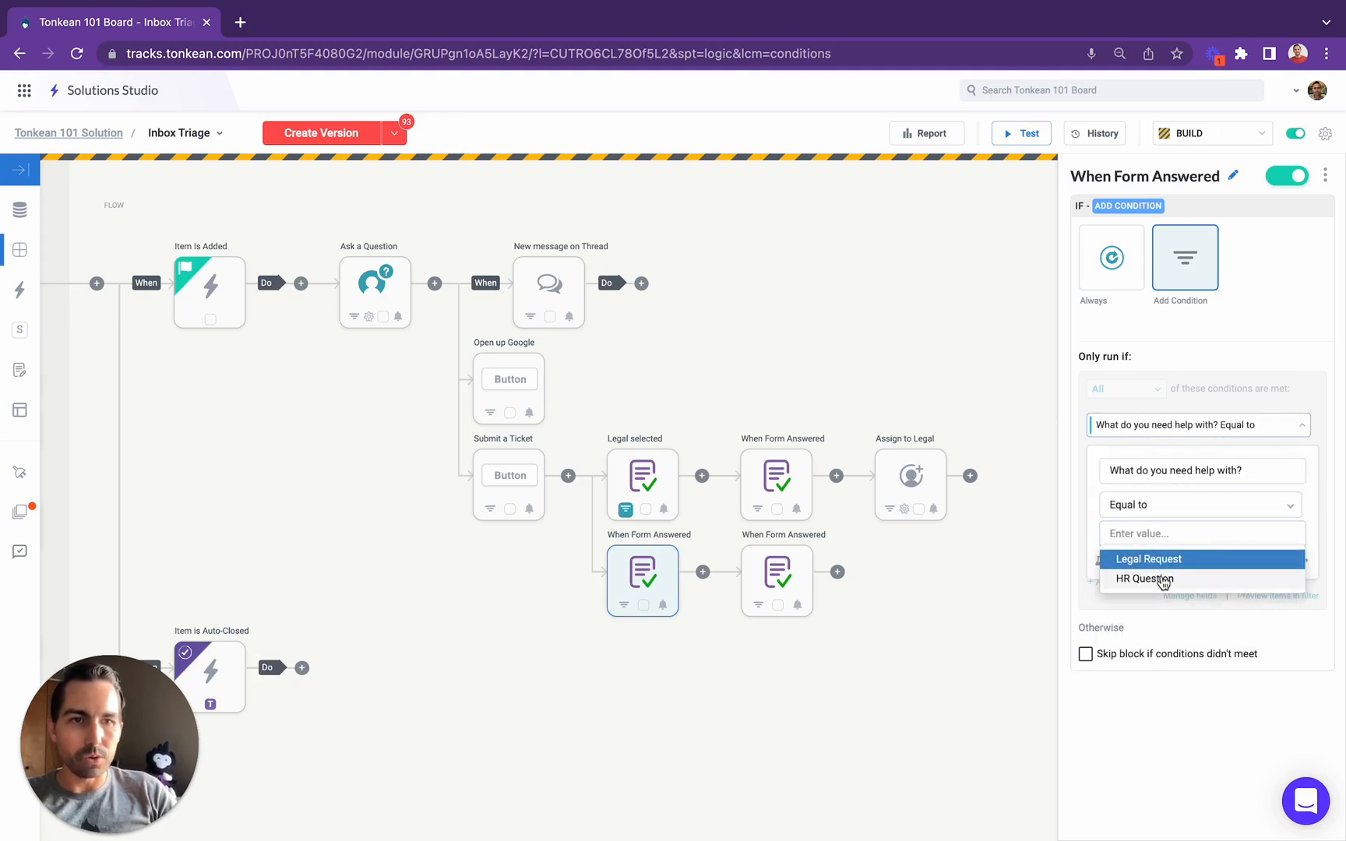
pyautogui.click(1162, 580)
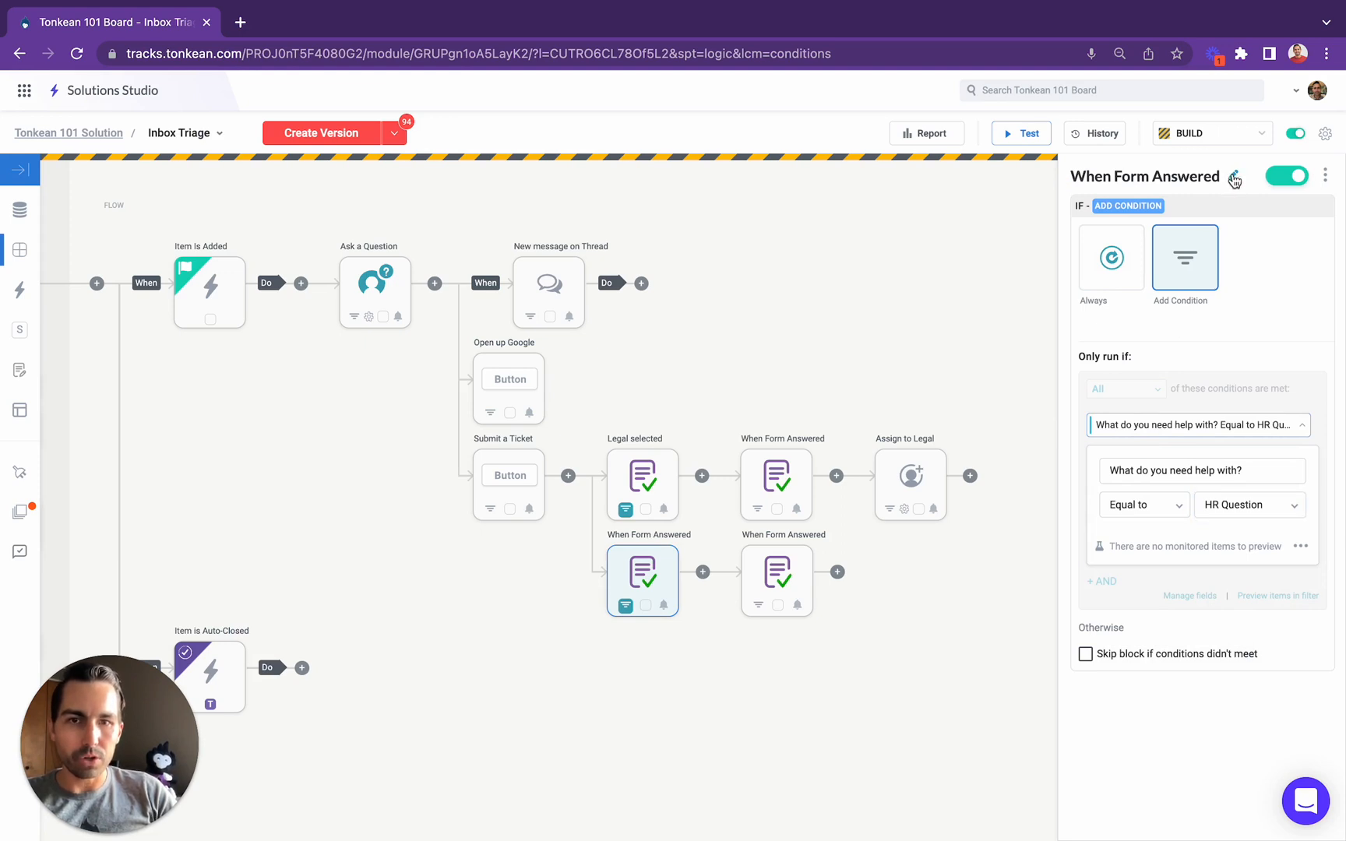
# Rename the form-answered block that opens the HR Question form as "HR selected".
pyautogui.click(1234, 180)
pyautogui.write('å')
pyautogui.press('super+a')
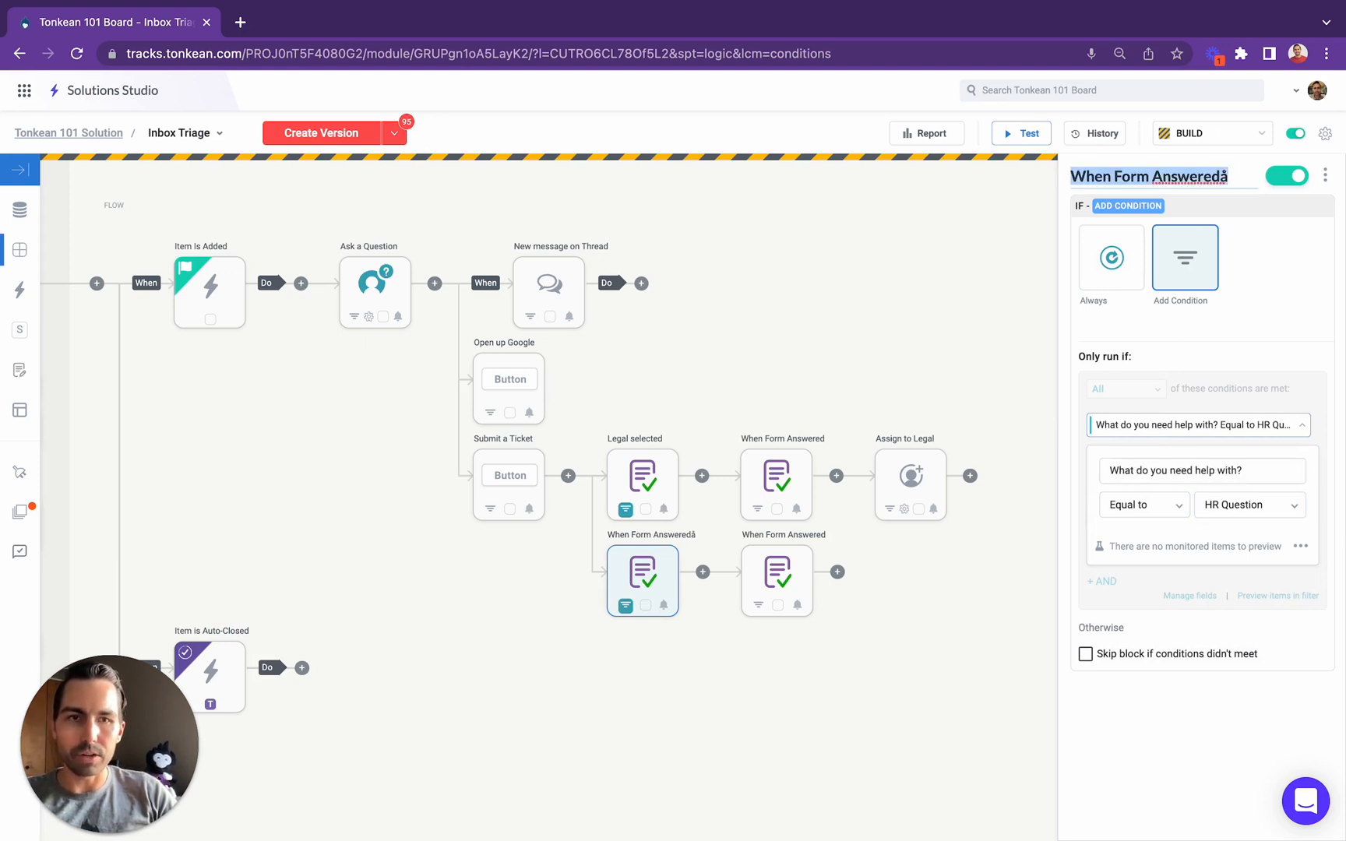
pyautogui.write('HR')
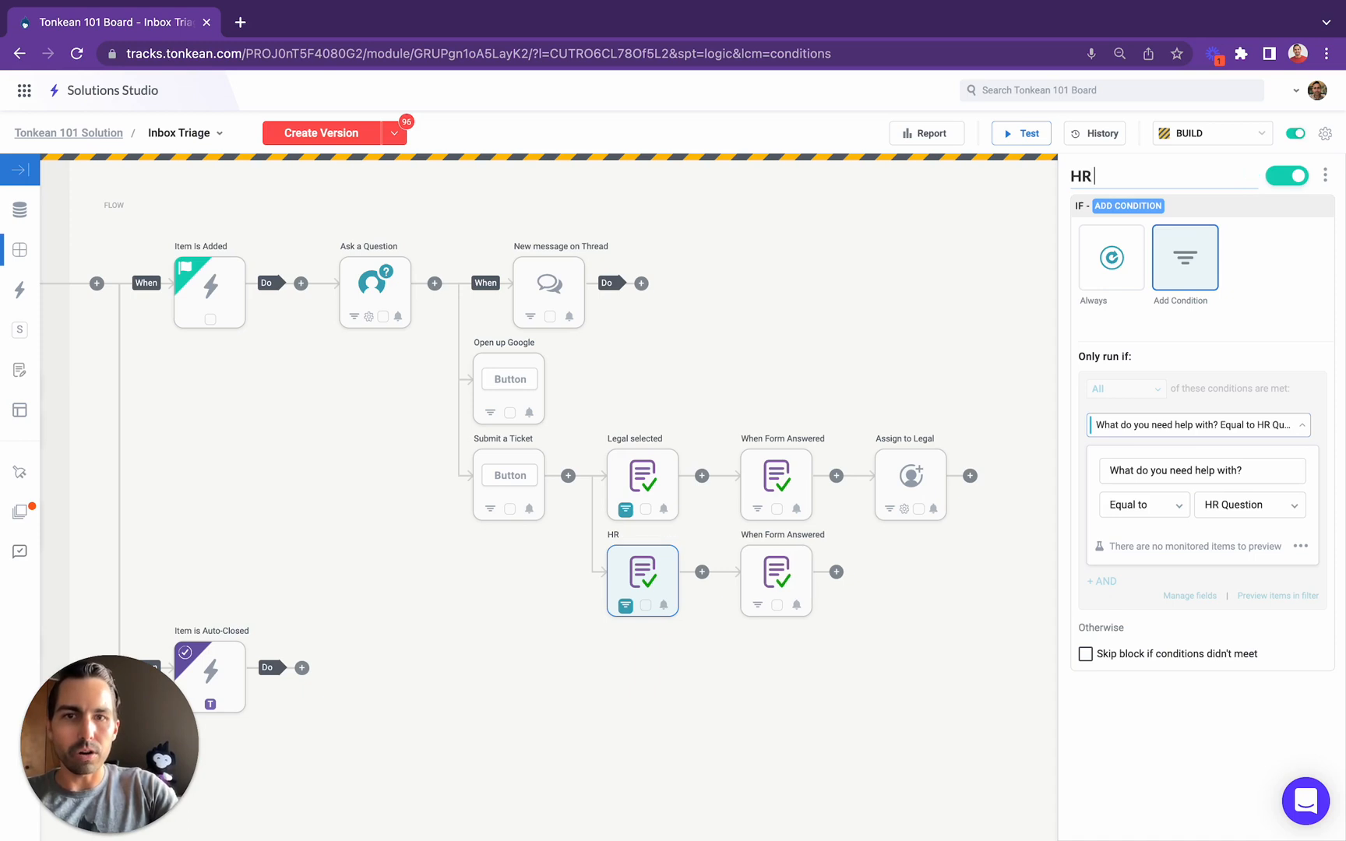
pyautogui.write(' selected')
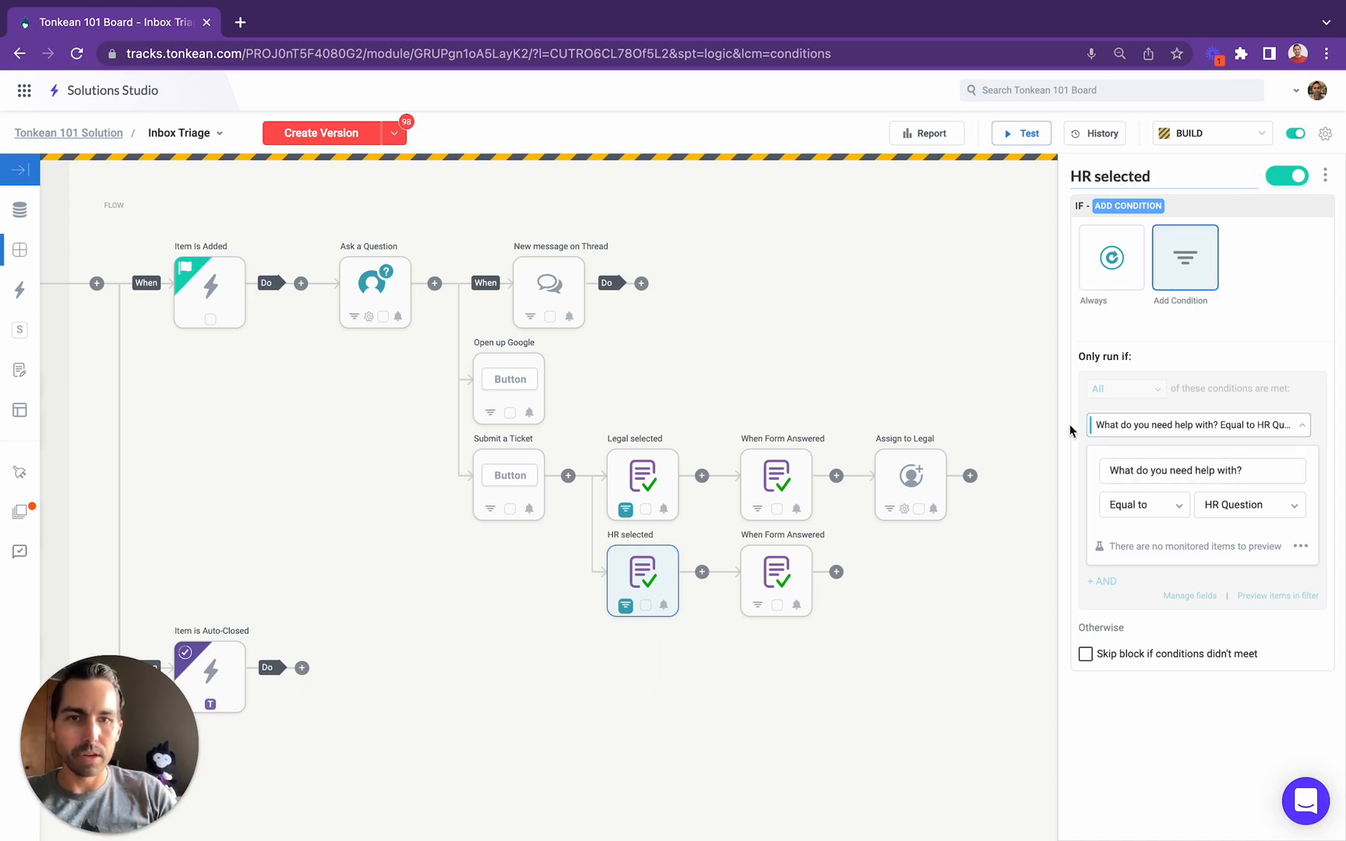
# Add an Update Field action after the When Form Answered block in the HR branch.
pyautogui.click(759, 586)
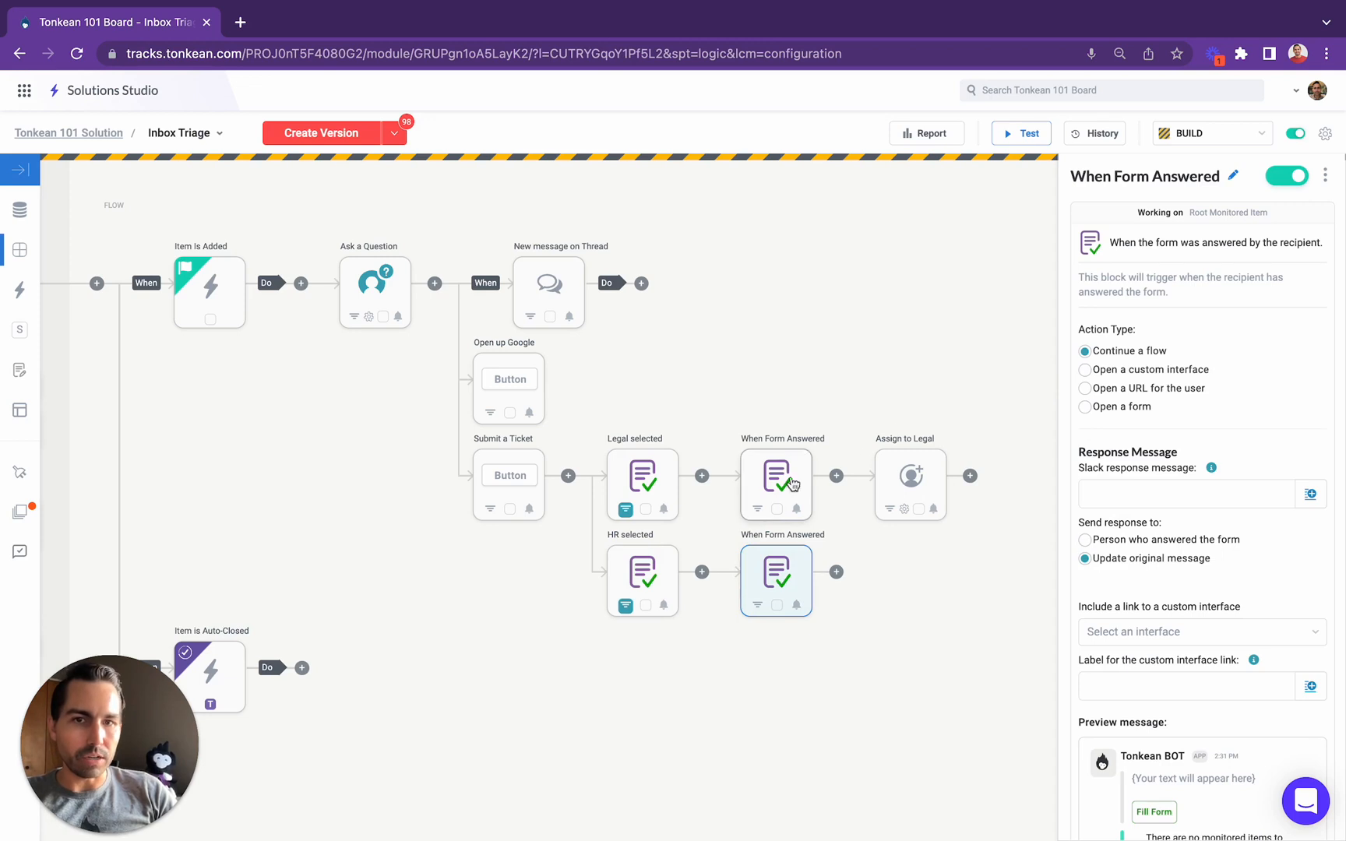
pyautogui.click(835, 573)
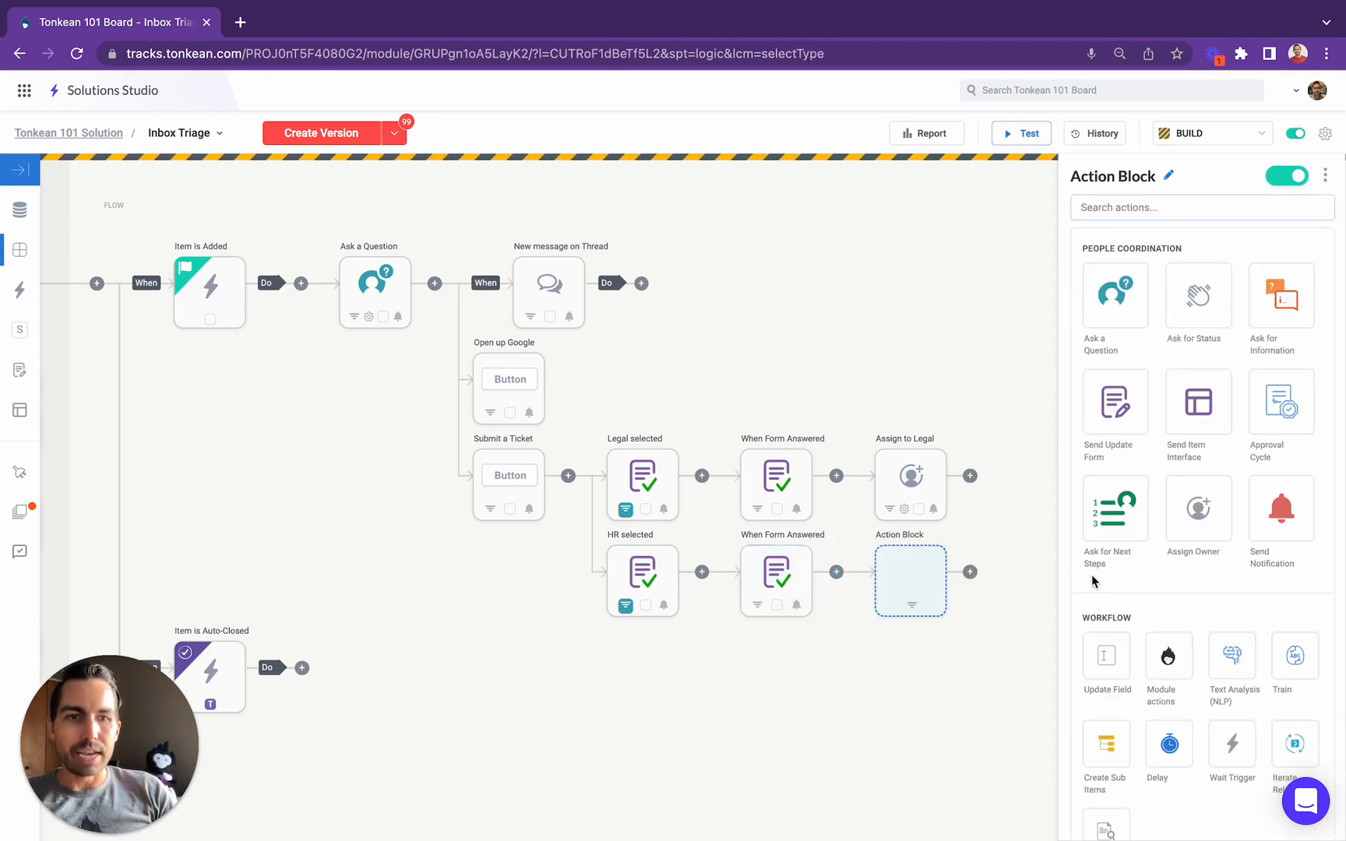
pyautogui.scroll(-2, 1091, 574)
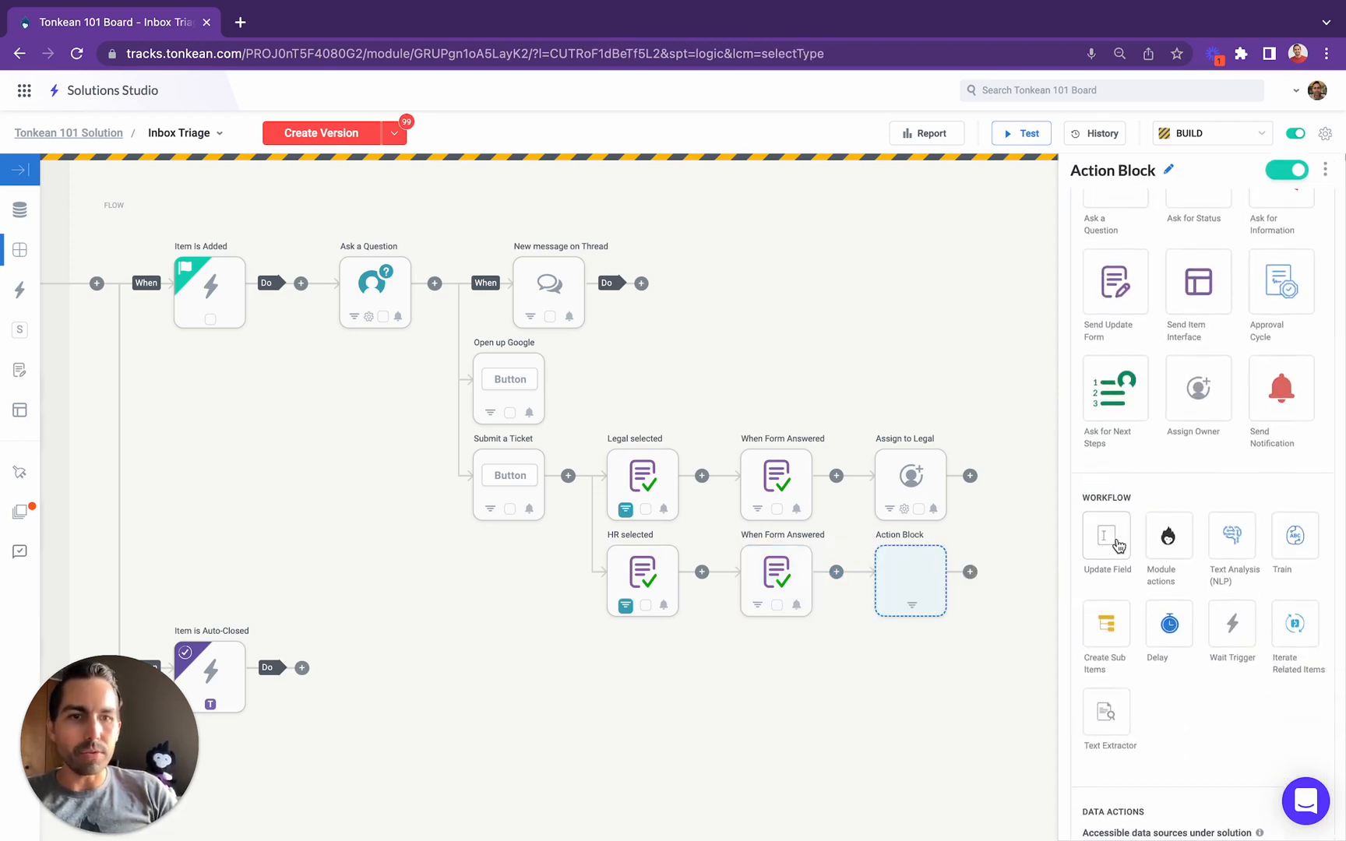
pyautogui.click(1117, 545)
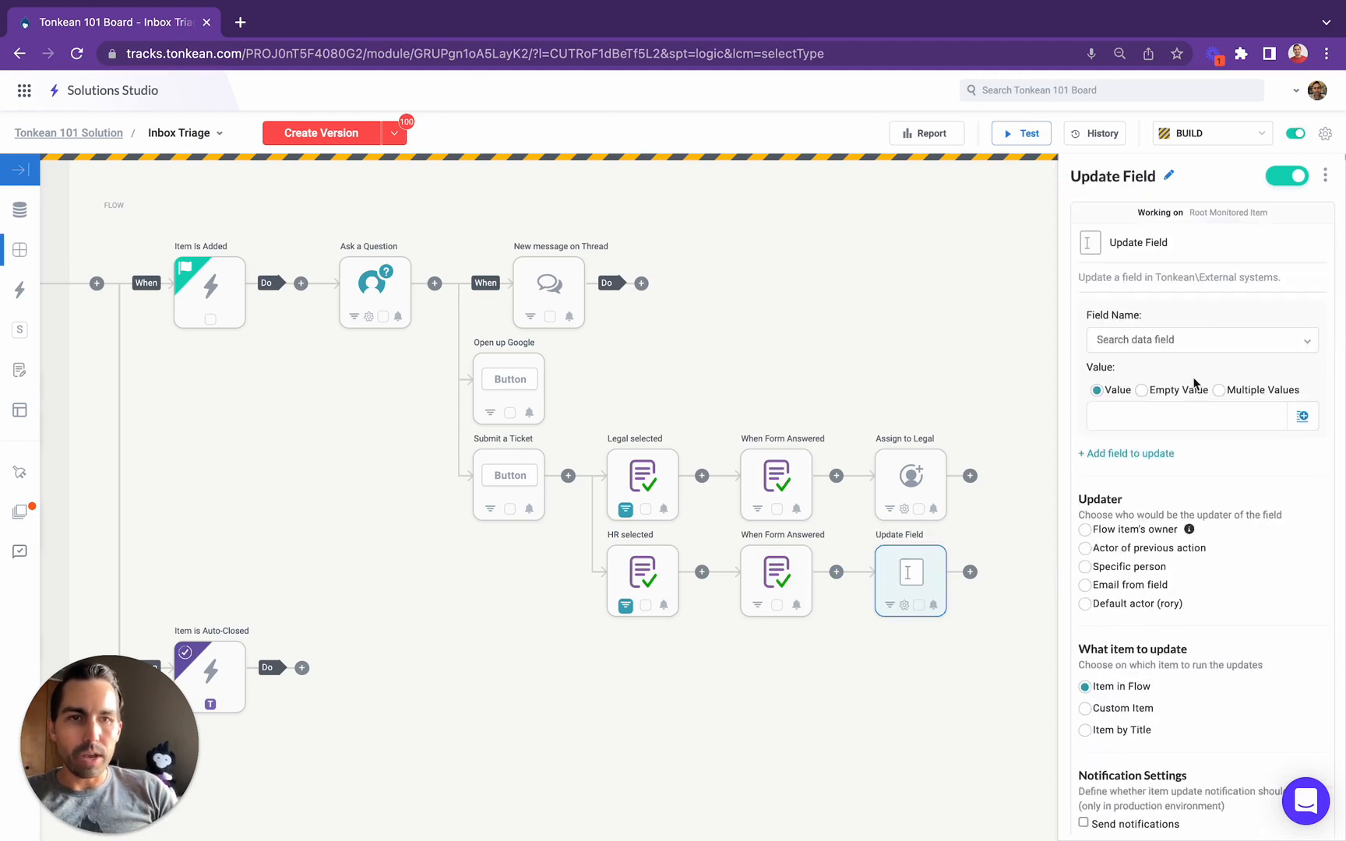
# Configure the Update Field action in the HR branch to set Due Date manually to 3 days from trigger match.
pyautogui.click(1182, 342)
pyautogui.write('due')
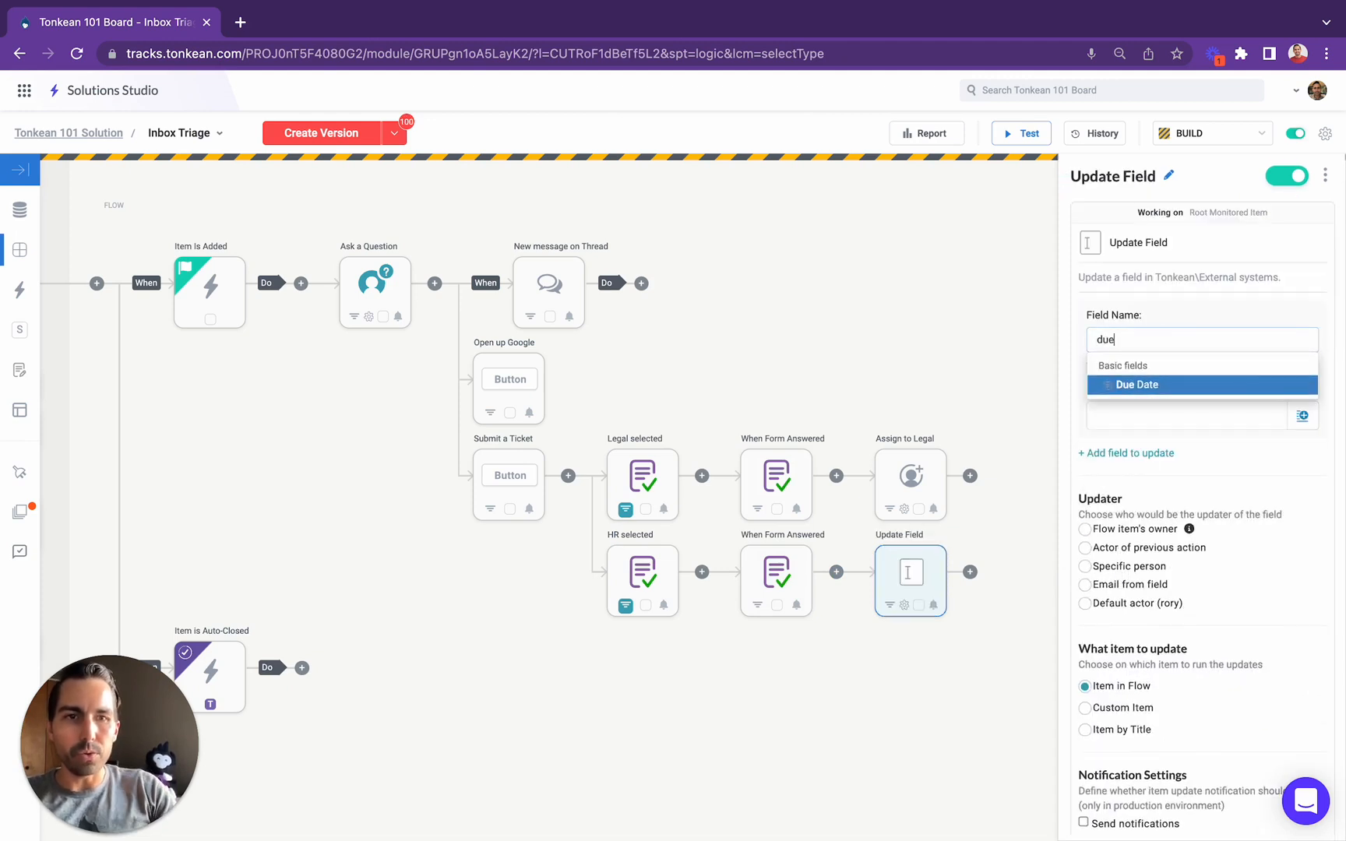
pyautogui.click(1165, 386)
pyautogui.click(1126, 413)
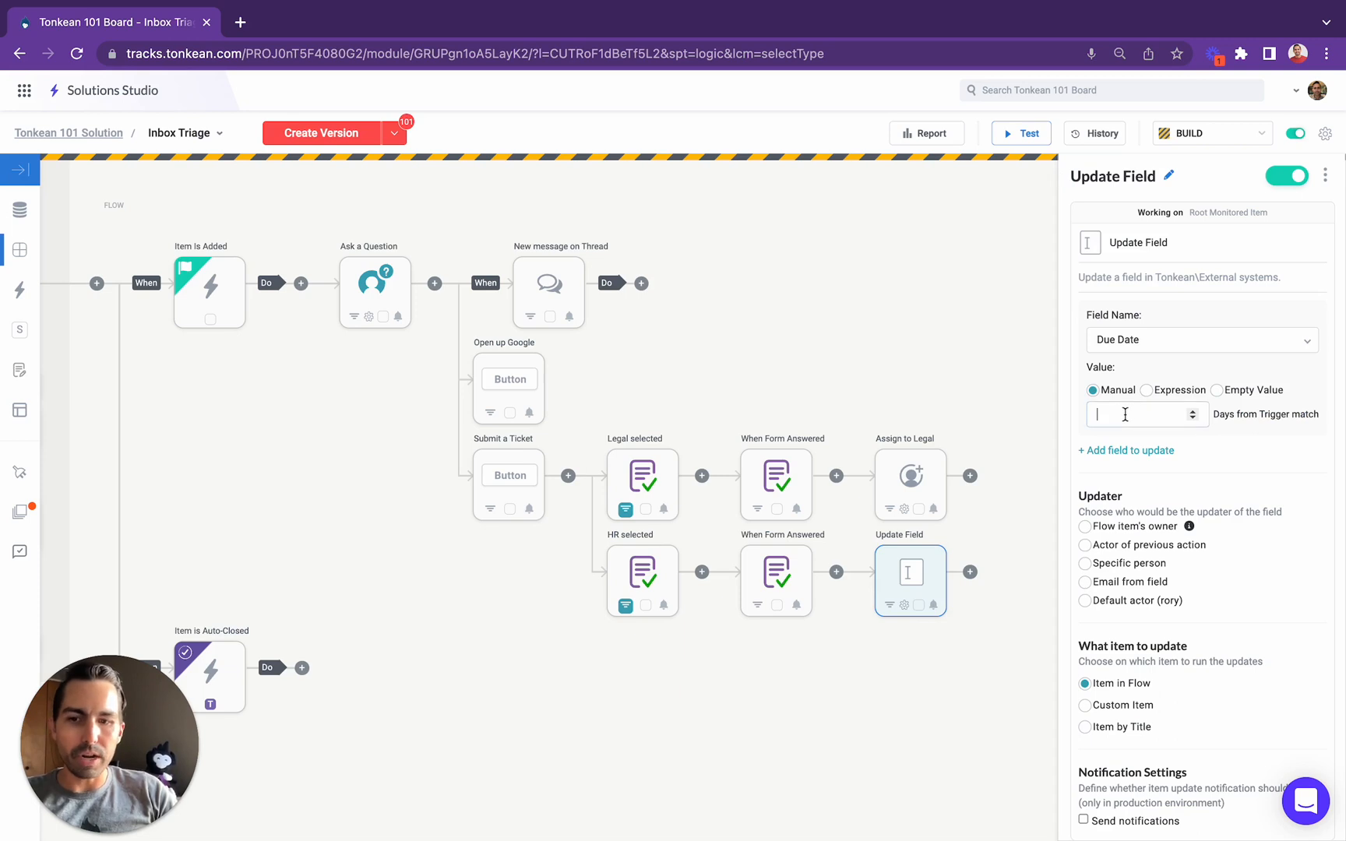
pyautogui.write('3')
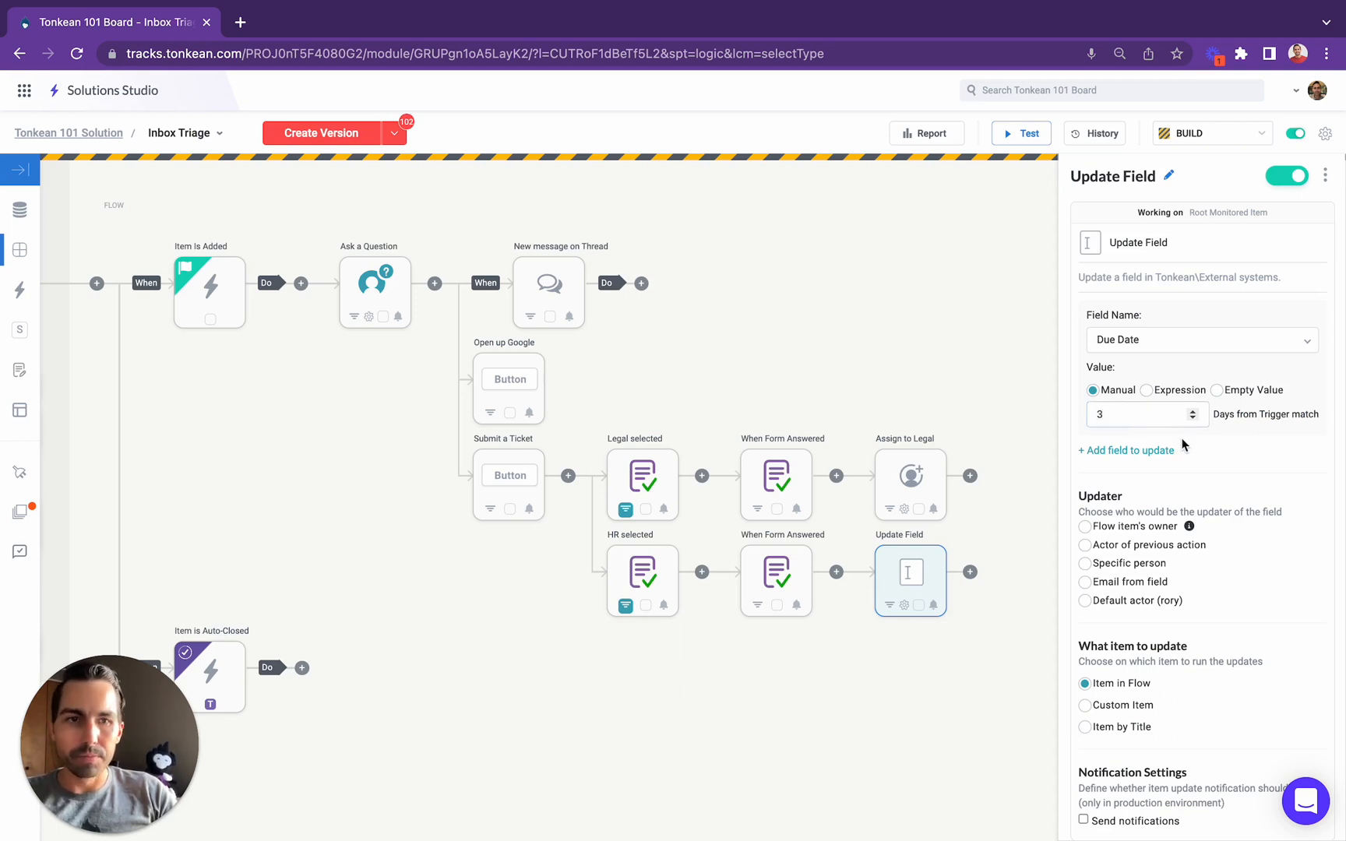
# Add Title as a second field to update, starting its value with the "What do you need help with?" field and a hyphen.
pyautogui.click(1122, 451)
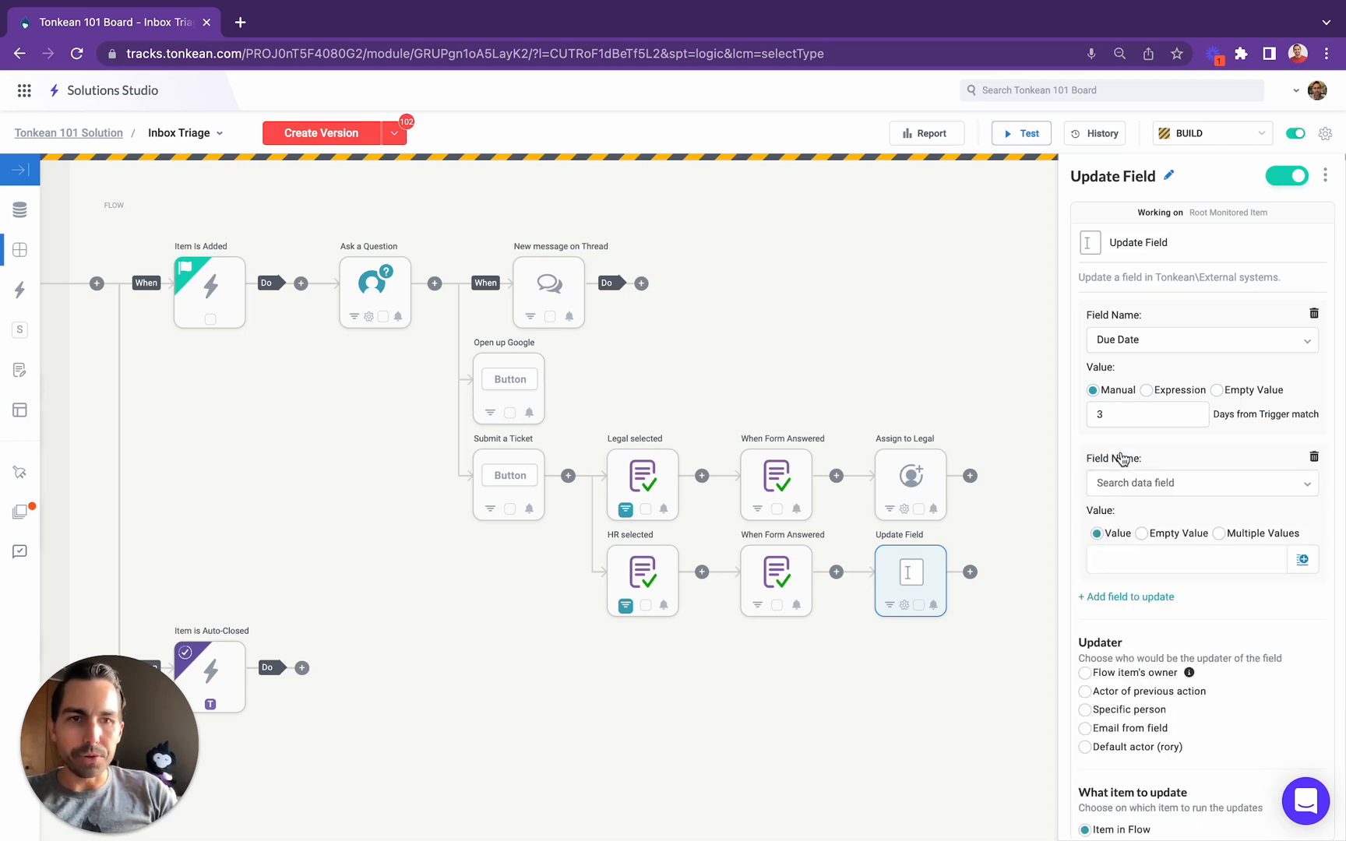
pyautogui.click(1122, 486)
pyautogui.write('tit')
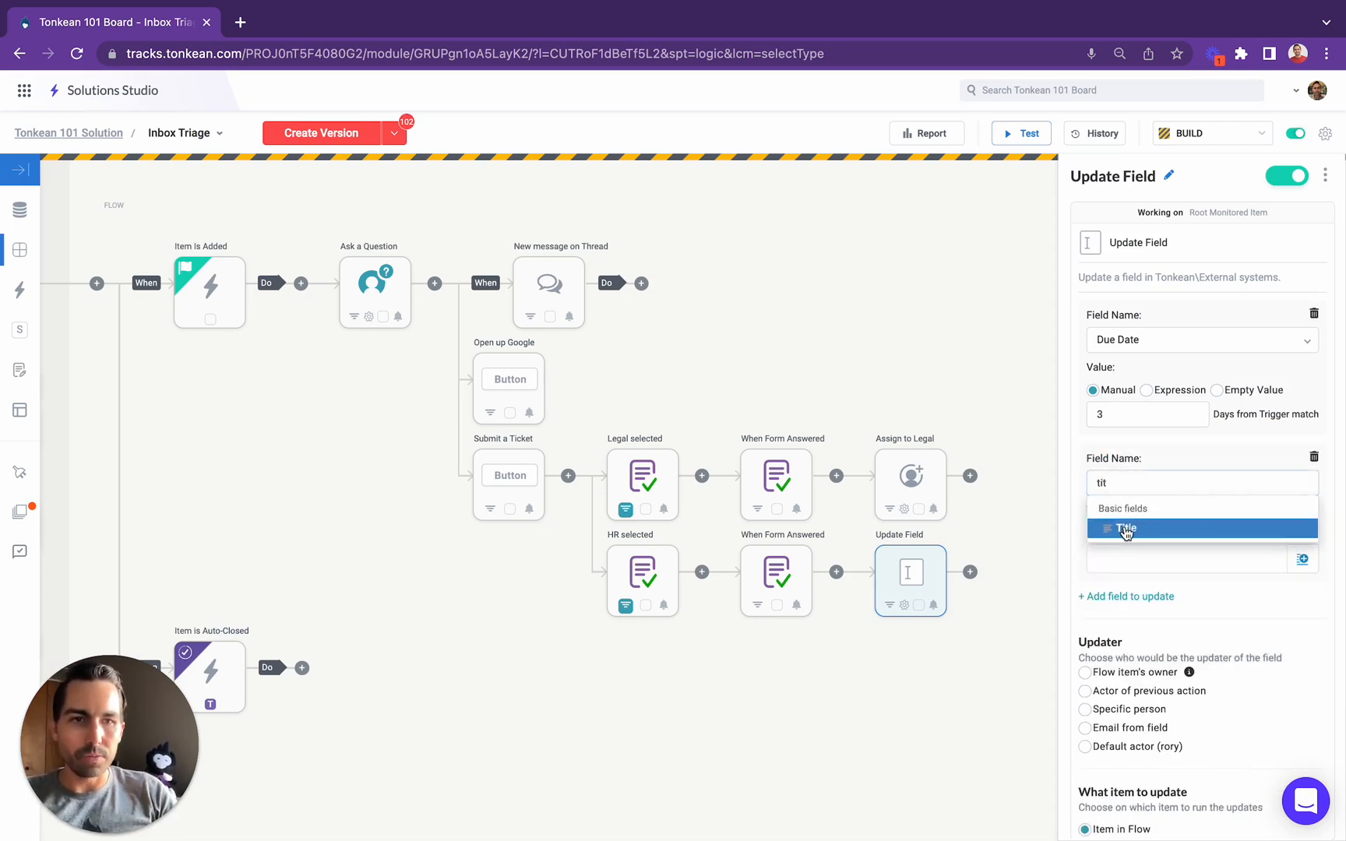
pyautogui.click(1126, 527)
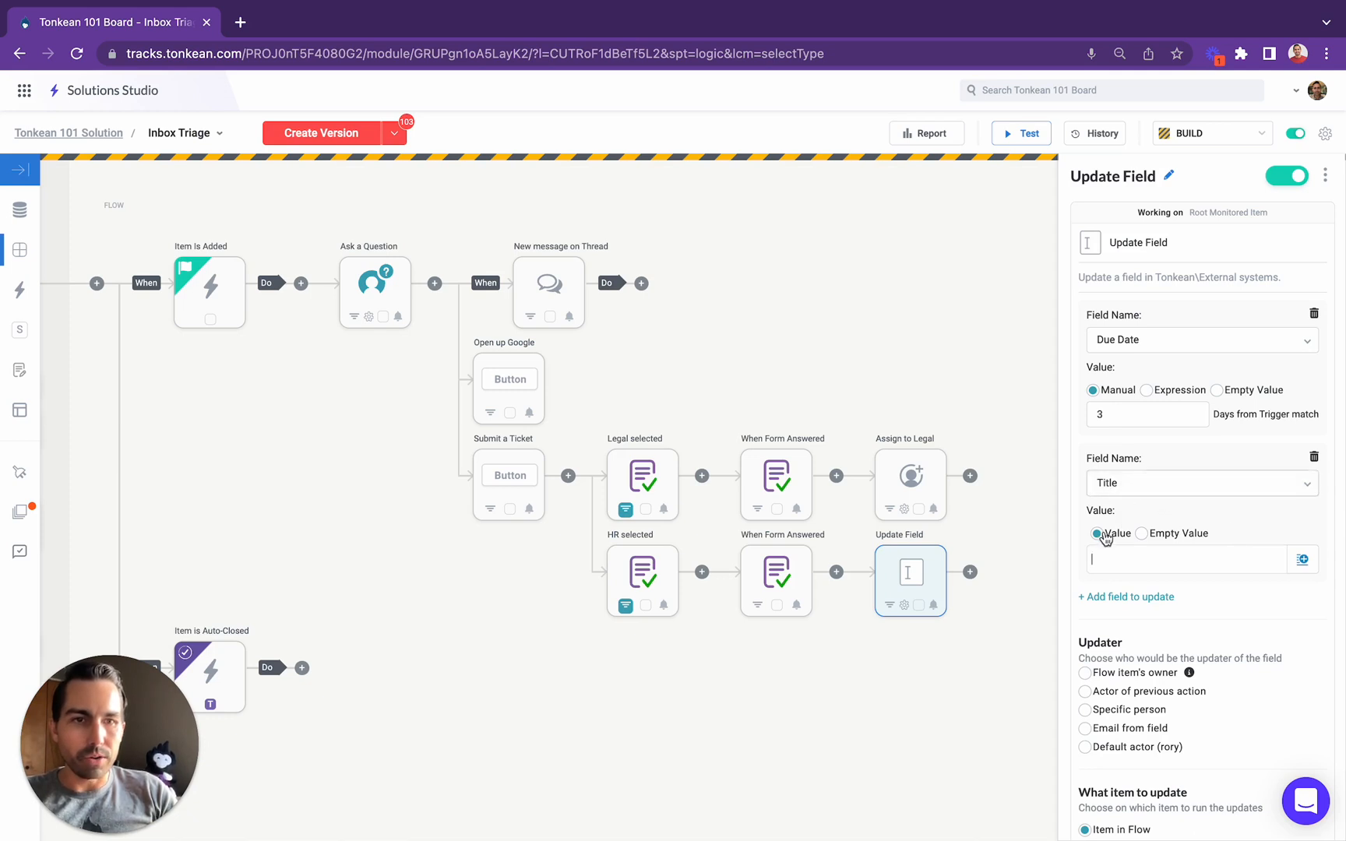
pyautogui.click(1304, 561)
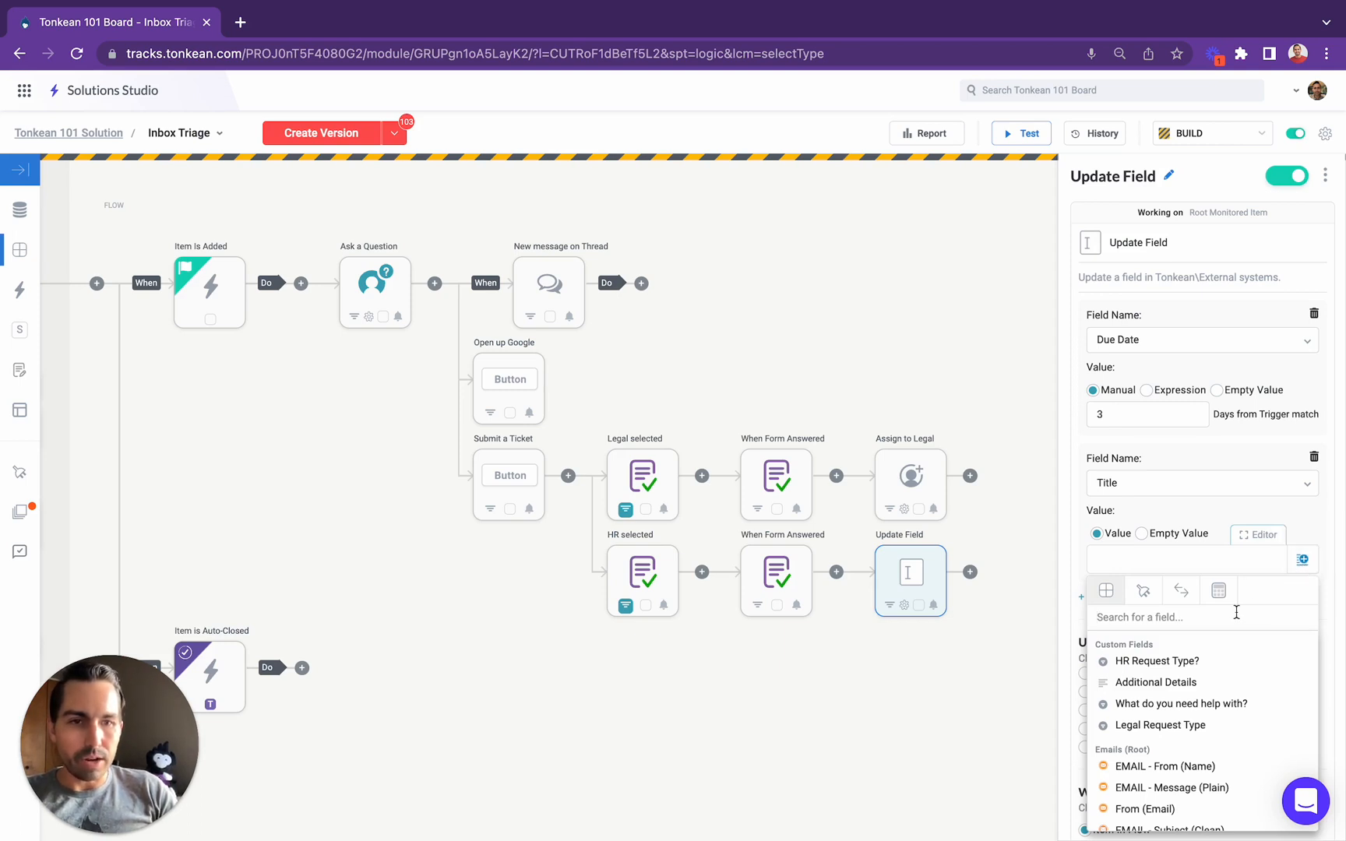
pyautogui.click(1179, 705)
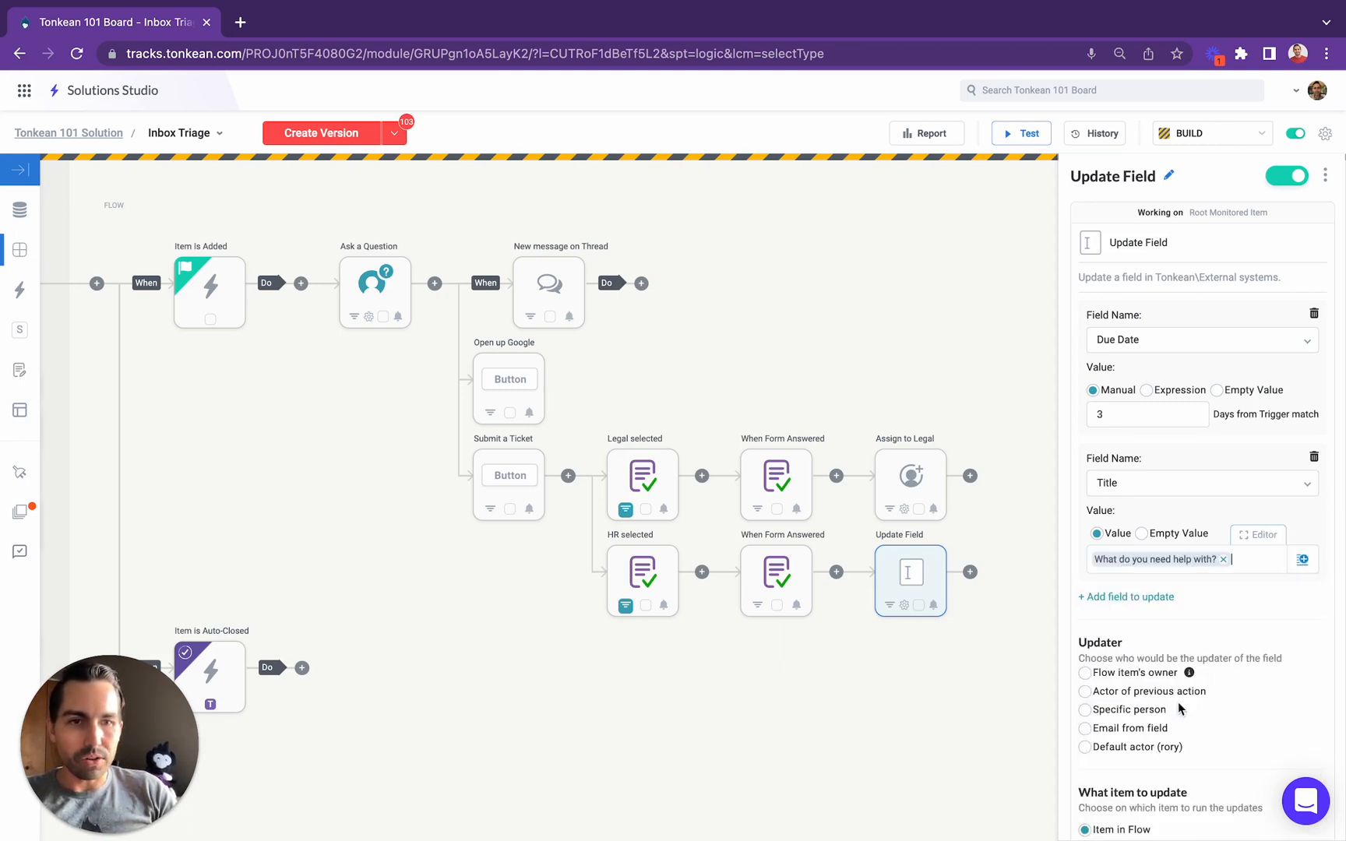
pyautogui.write('-')
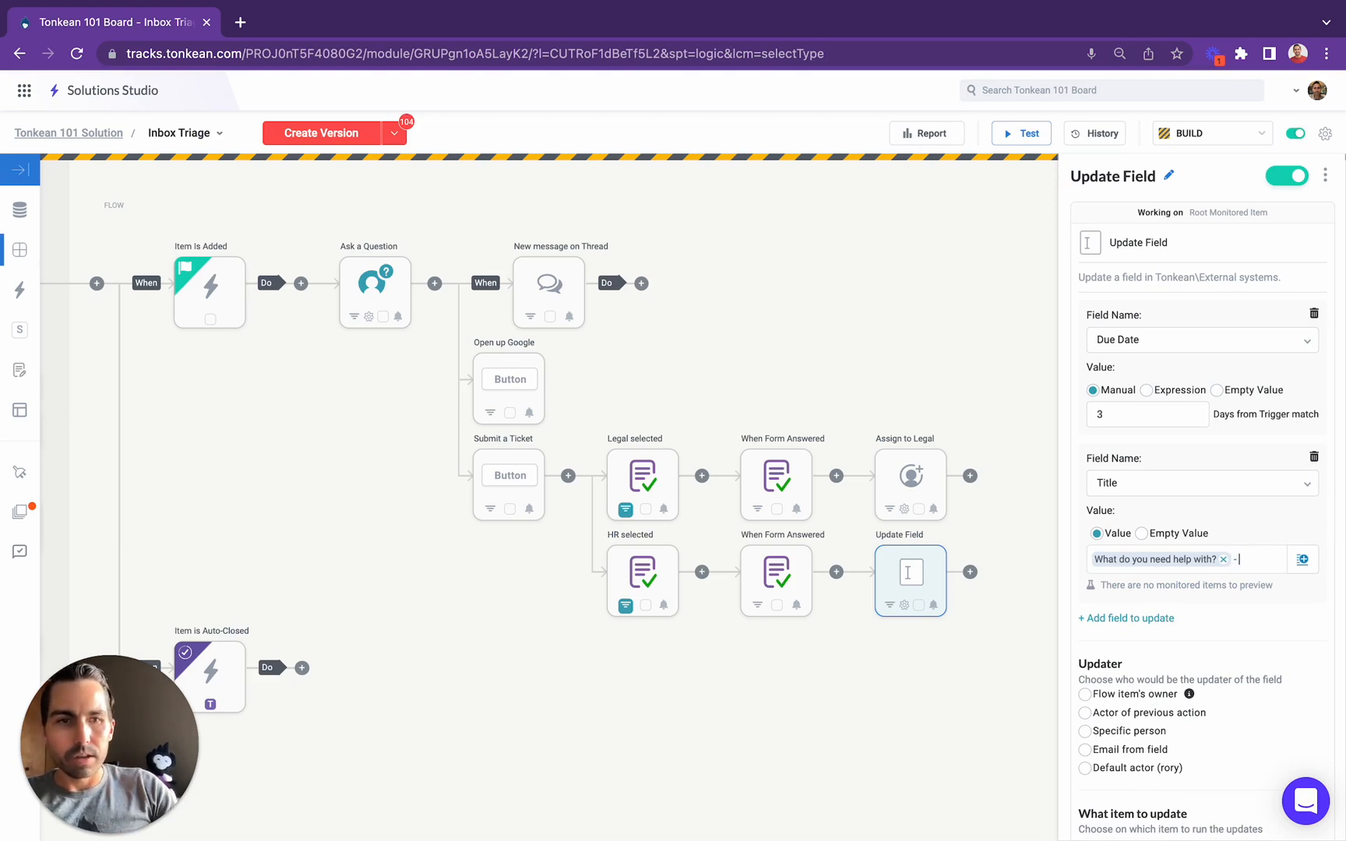
# Extend the Title value with the Creator Name and Creator Email fields, separated by a hyphen.
pyautogui.click(1302, 559)
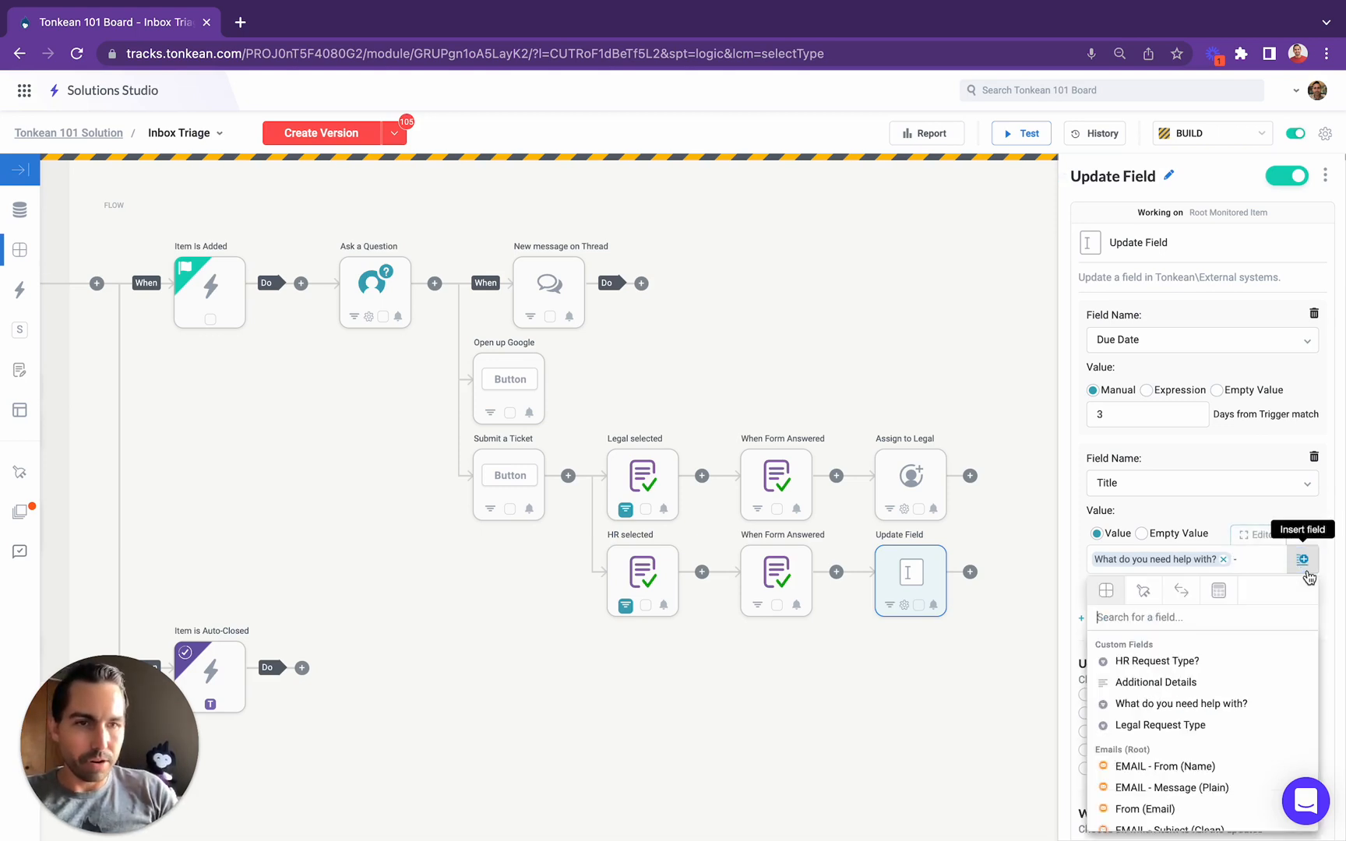
pyautogui.scroll(-2, 1161, 705)
pyautogui.scroll(-5, 1159, 704)
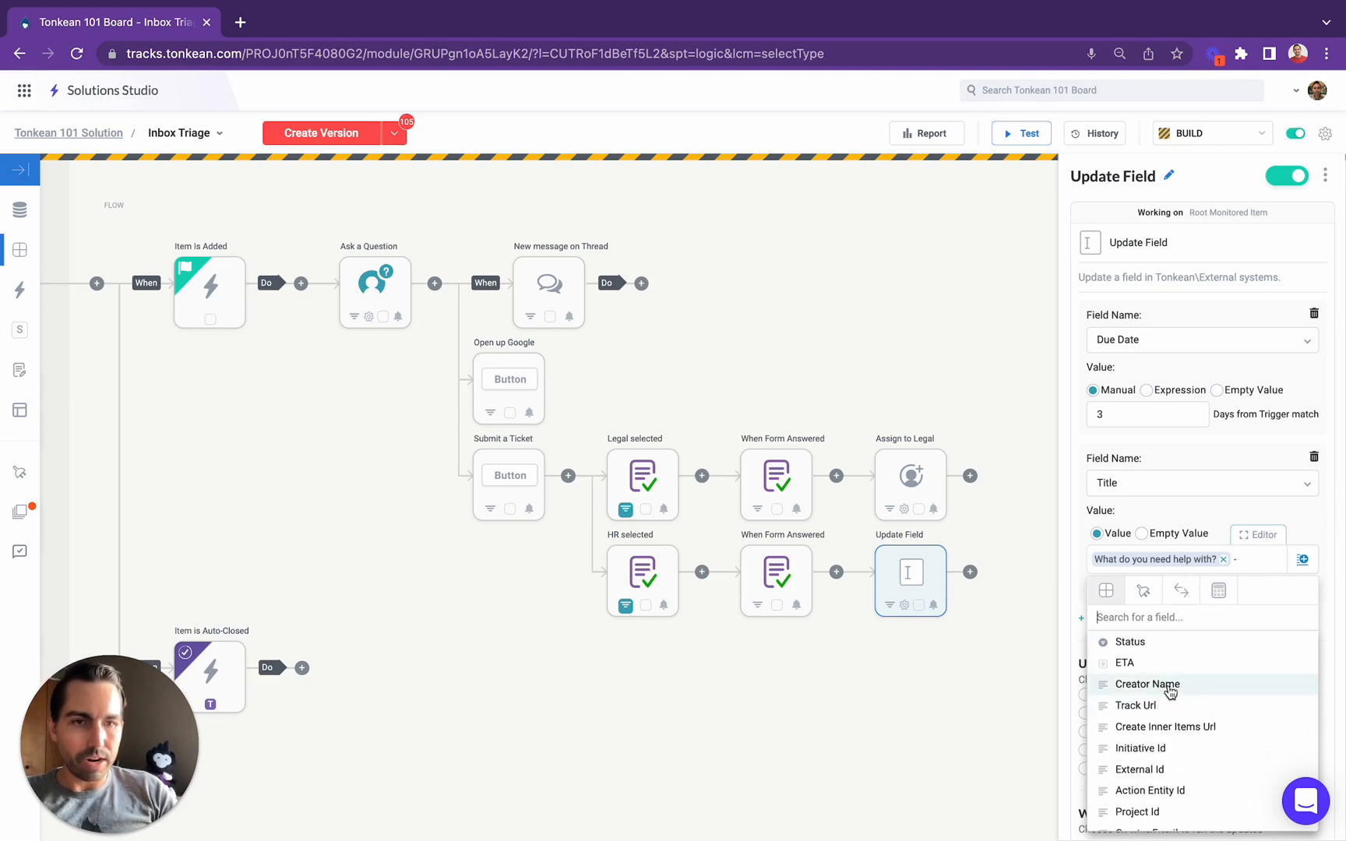
pyautogui.click(1160, 685)
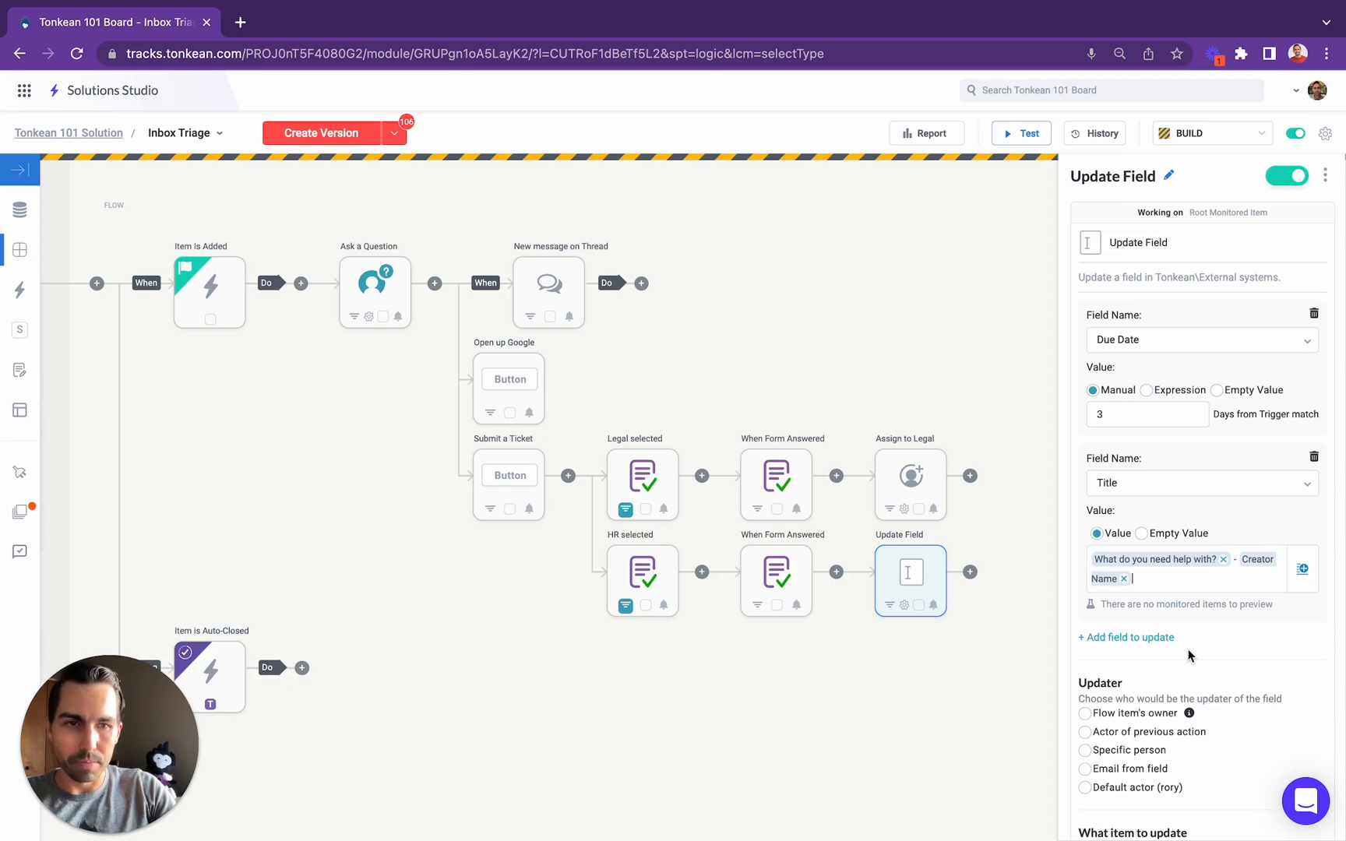
pyautogui.click(1302, 569)
pyautogui.scroll(-10, 1204, 748)
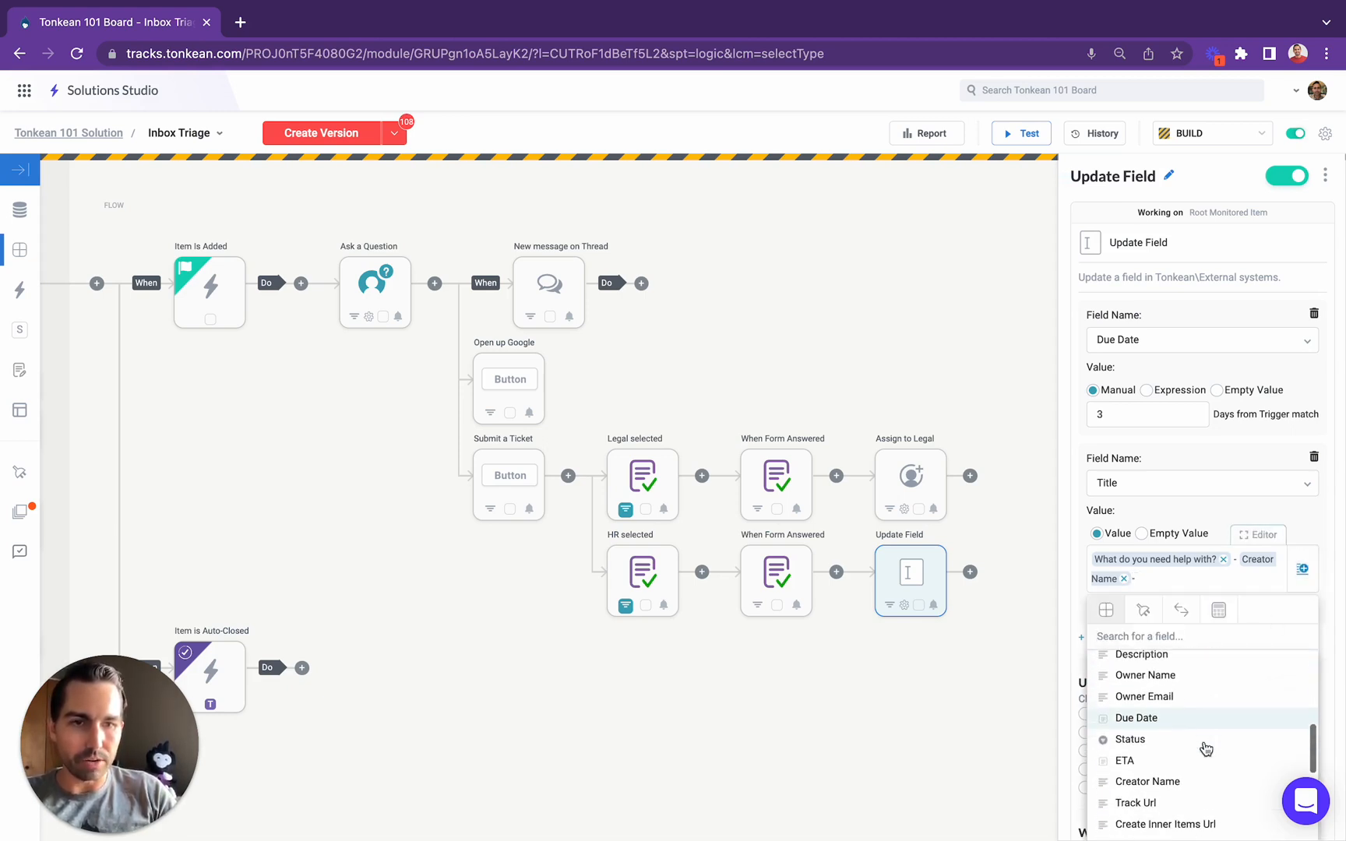
pyautogui.scroll(-3, 1204, 748)
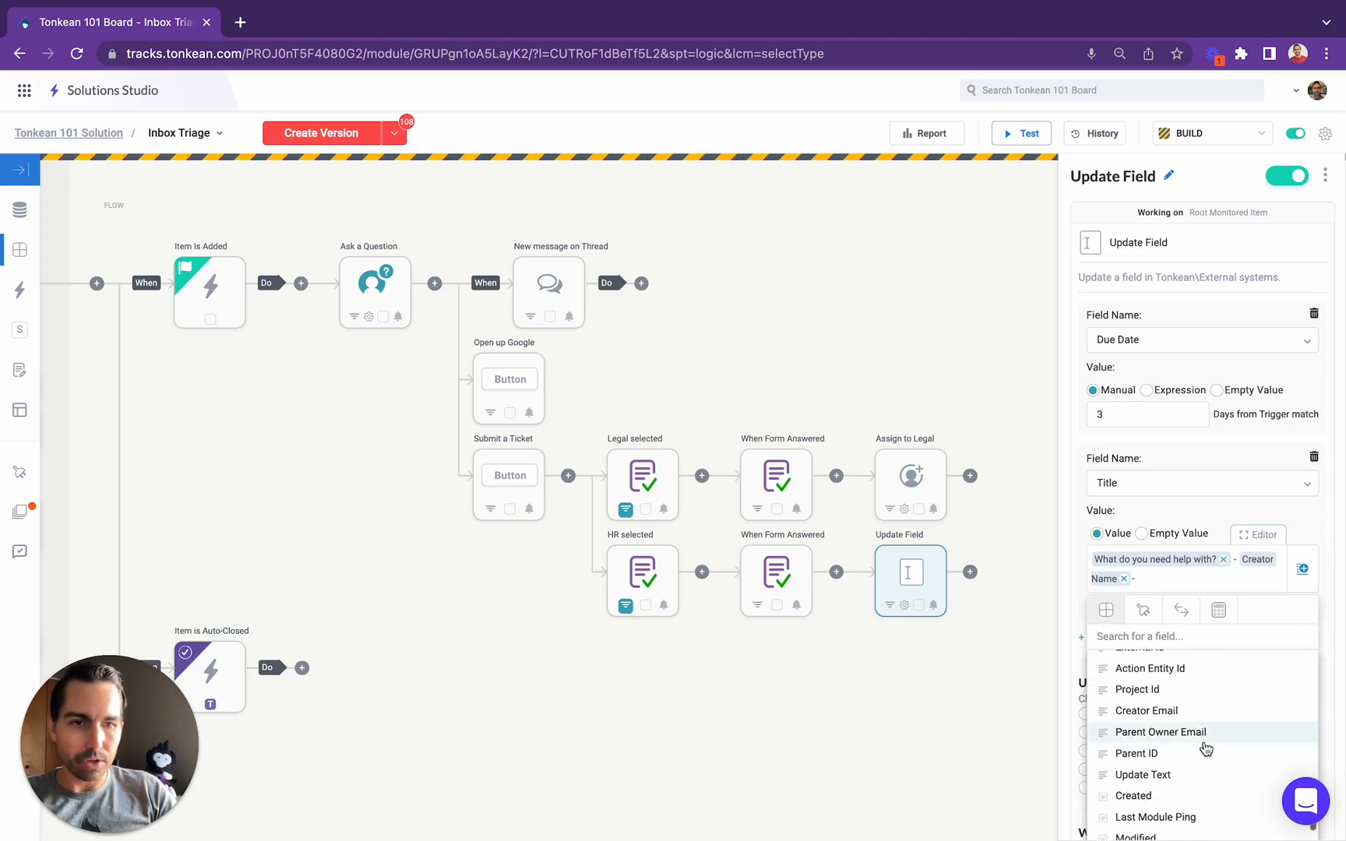
pyautogui.click(1169, 712)
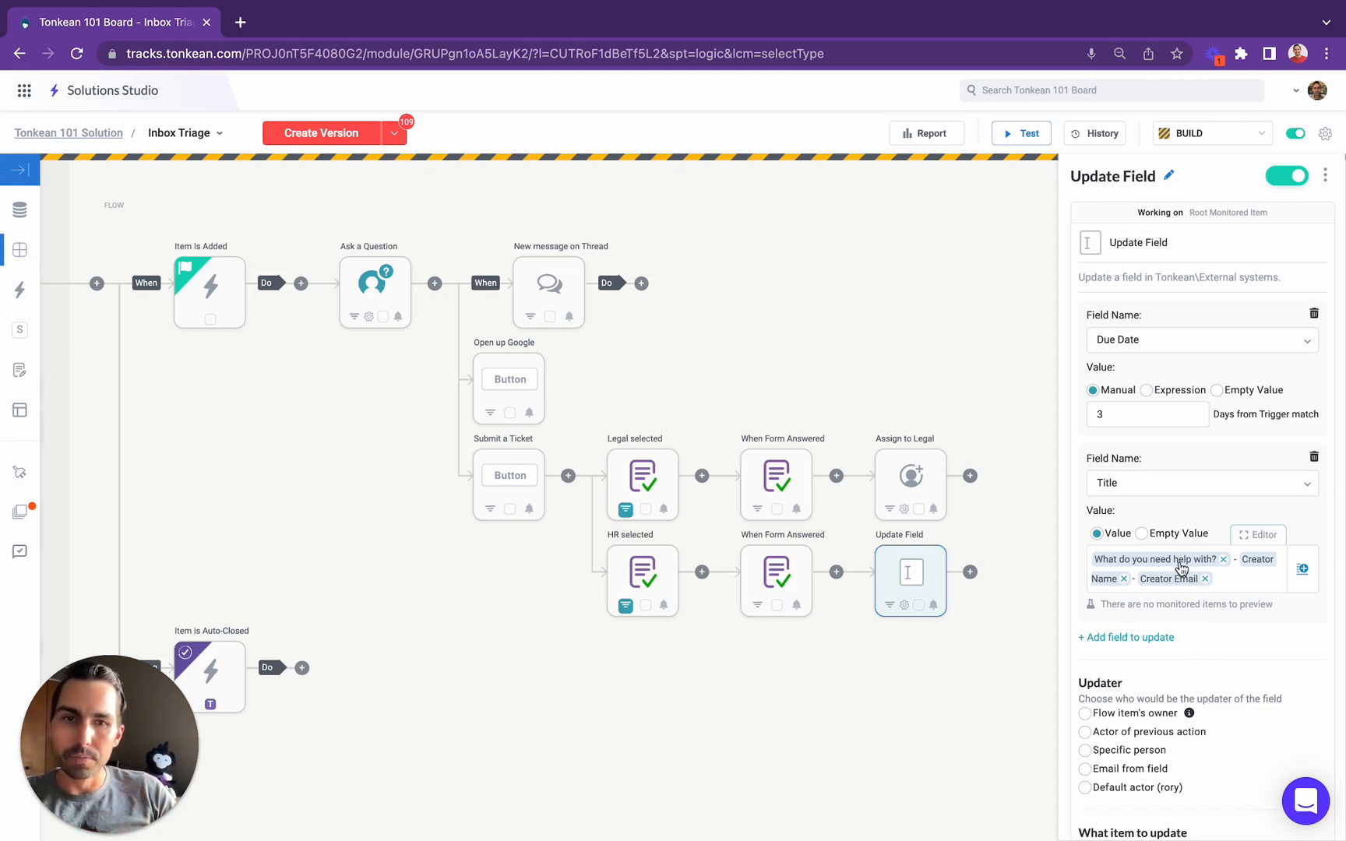
# Rename the Update Field action as "Update due date + title" and close its settings.
pyautogui.click(1168, 174)
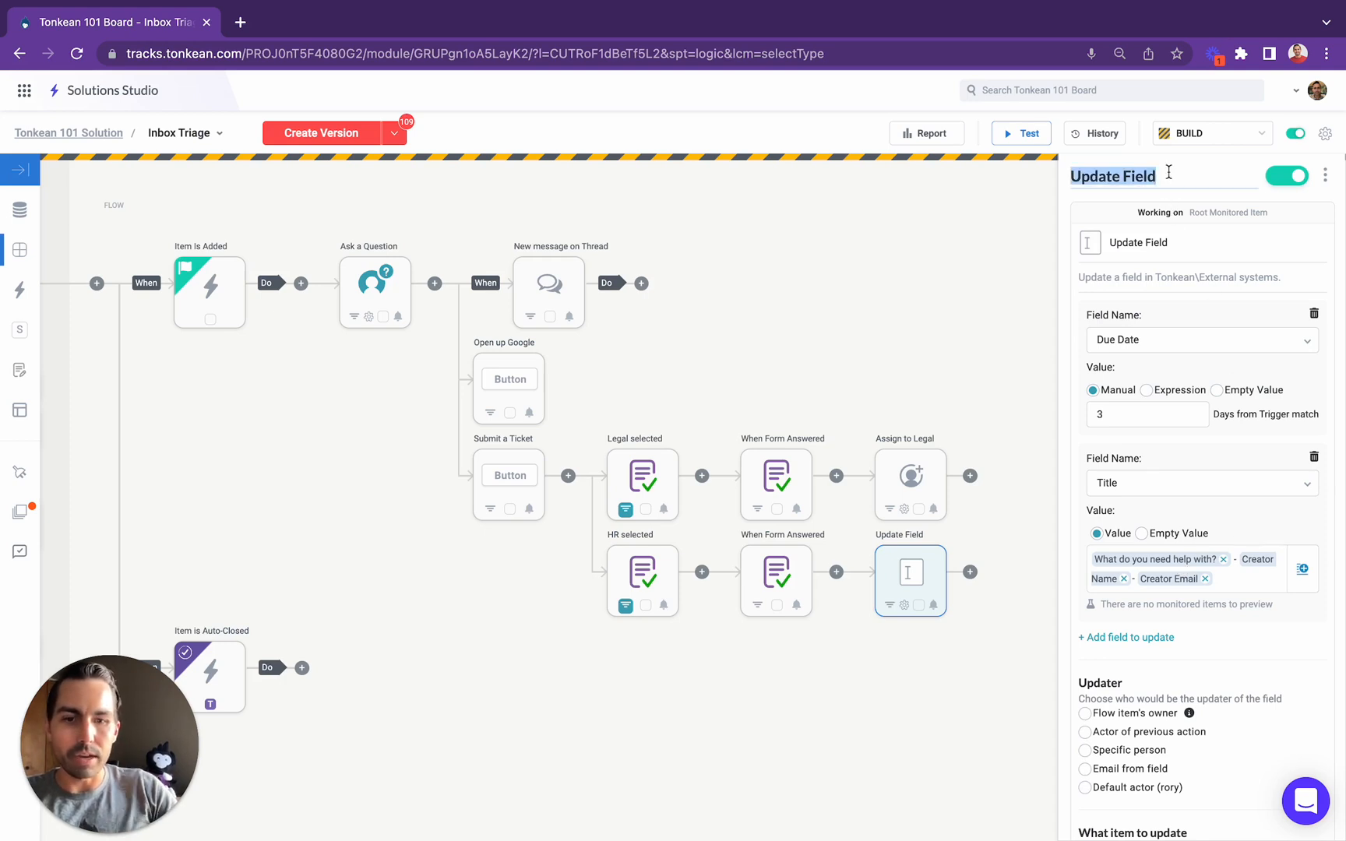
pyautogui.write('Update due date')
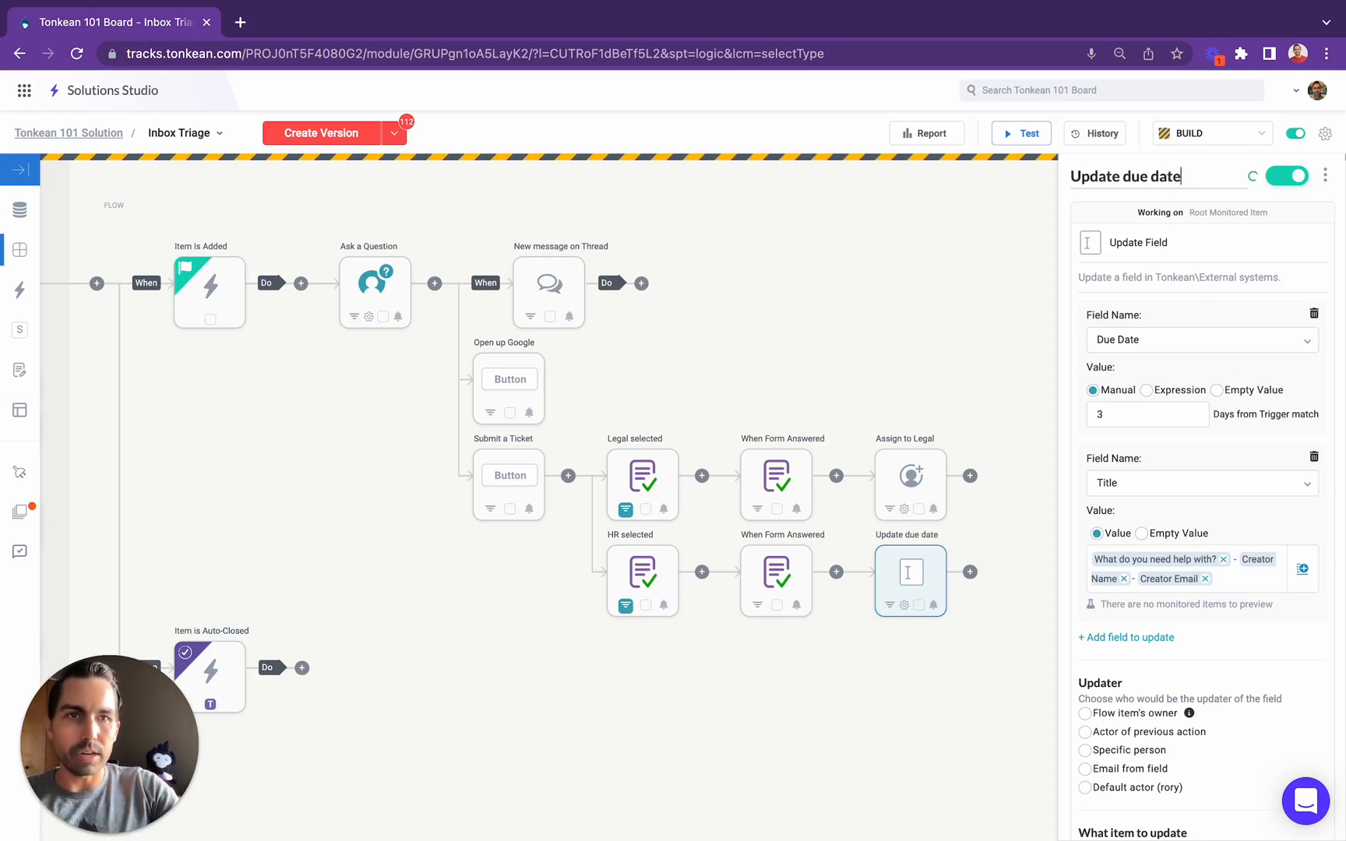
pyautogui.write(' + title')
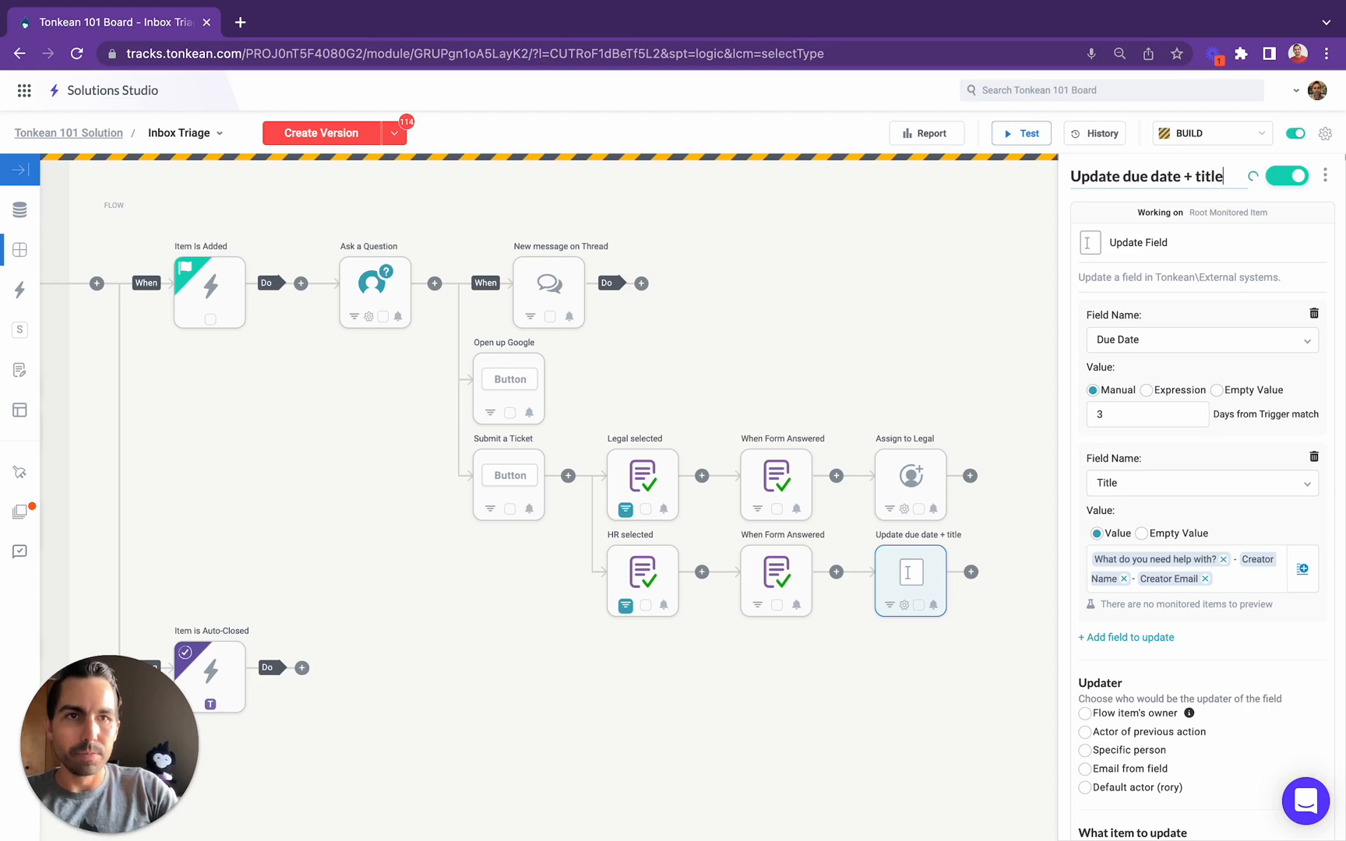
pyautogui.click(1073, 567)
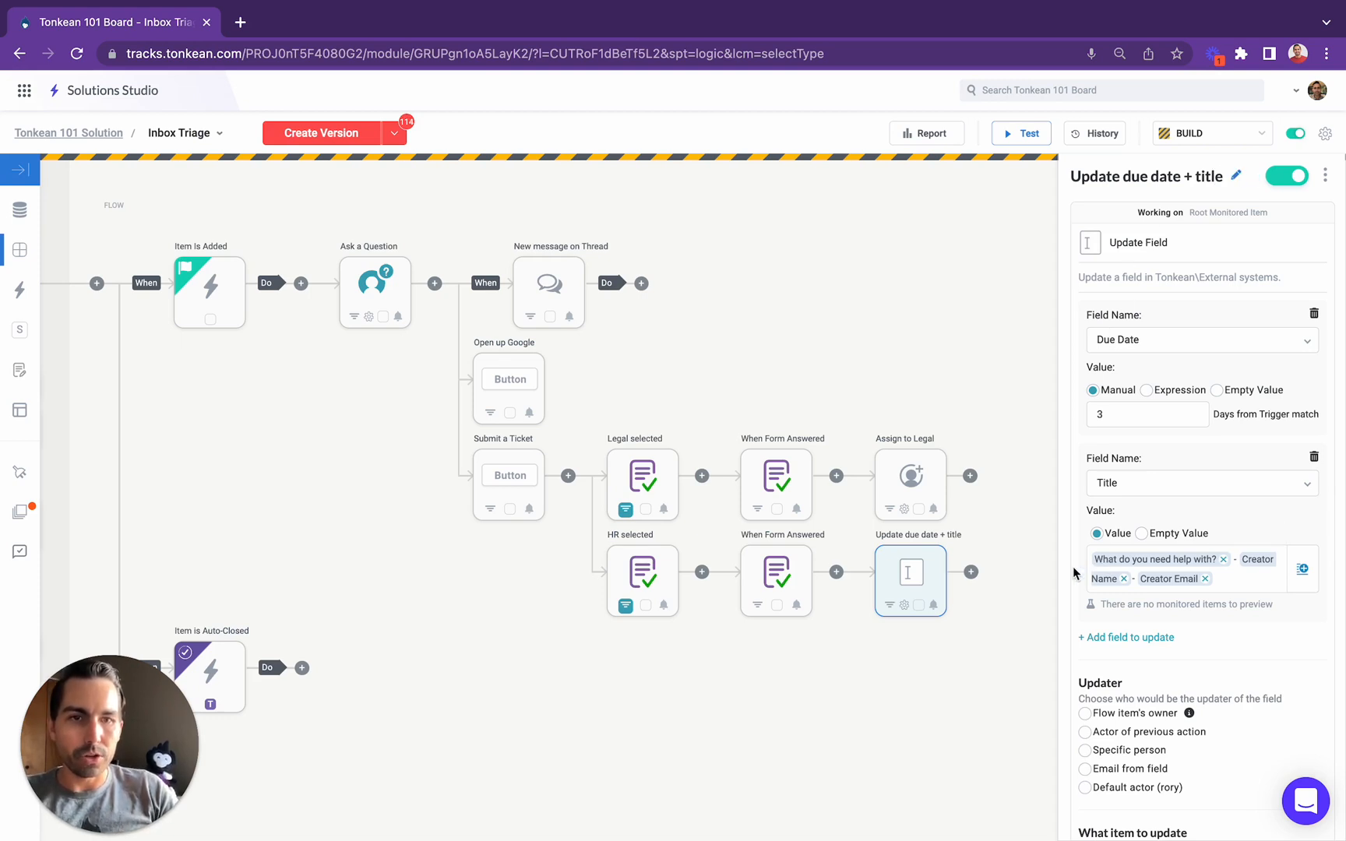
pyautogui.click(1016, 546)
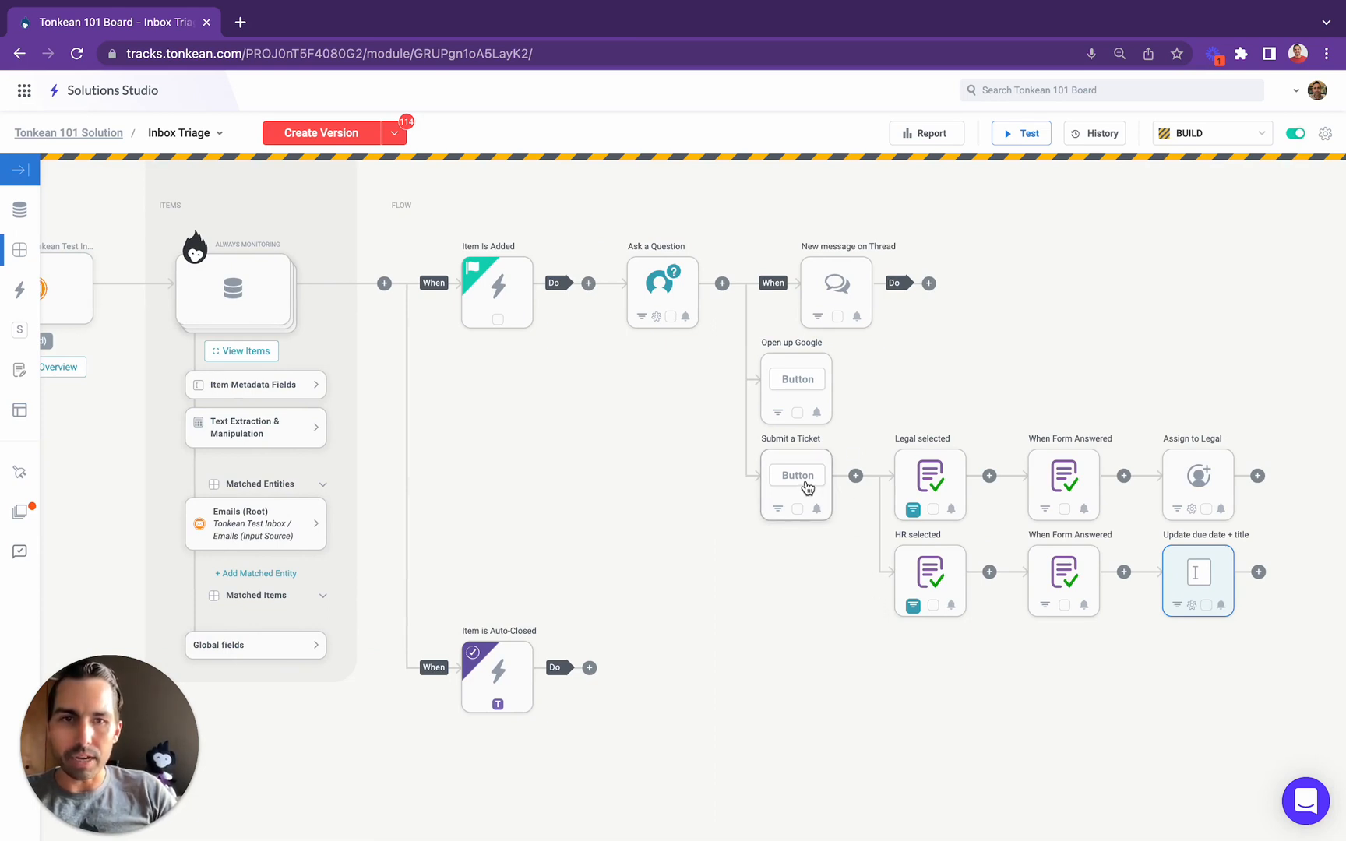
# Review the Submit a Ticket block's form settings and preview, along with the Legal and HR branches that follow it.
pyautogui.click(806, 485)
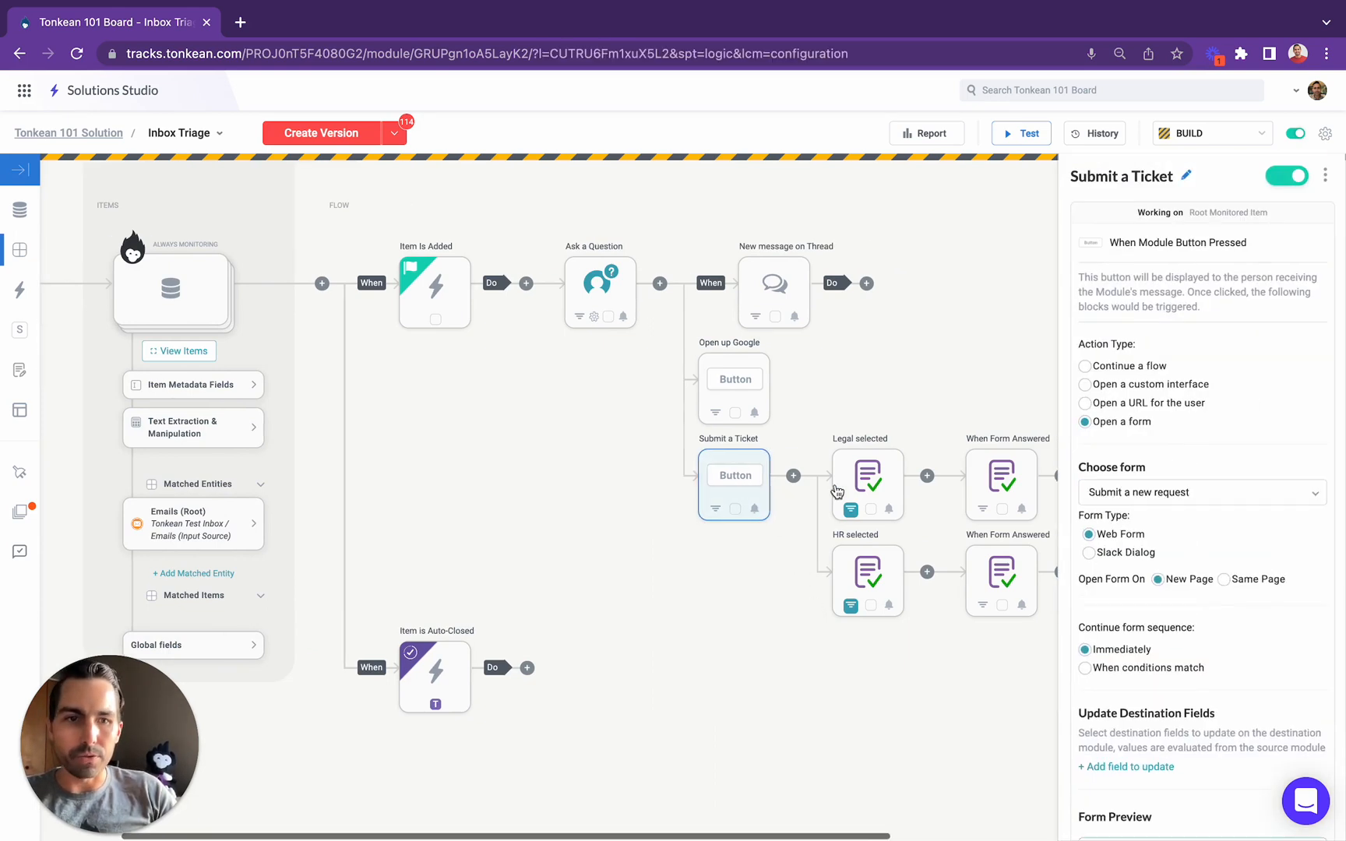
pyautogui.scroll(-3, 1142, 707)
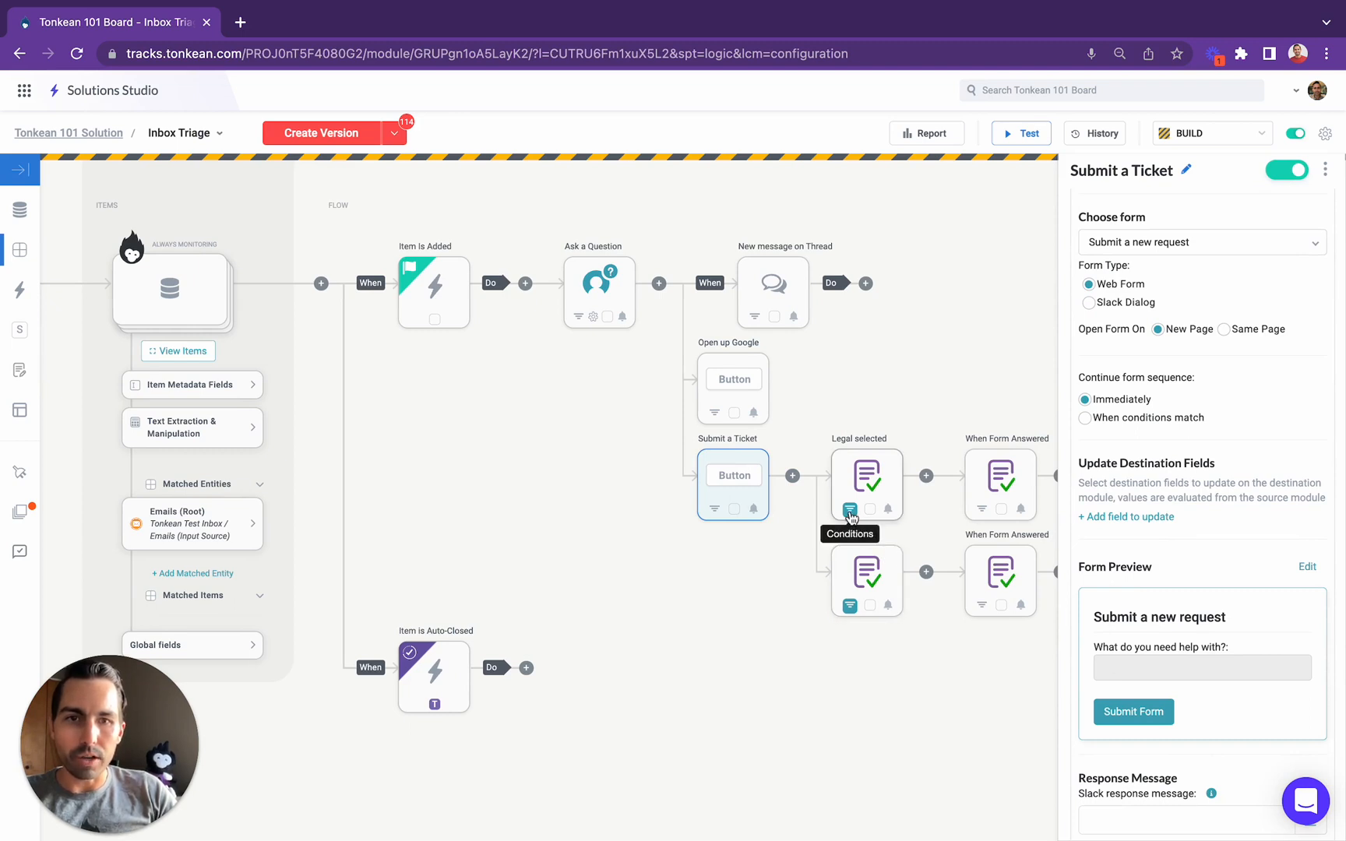
pyautogui.hscroll(5, 896, 491)
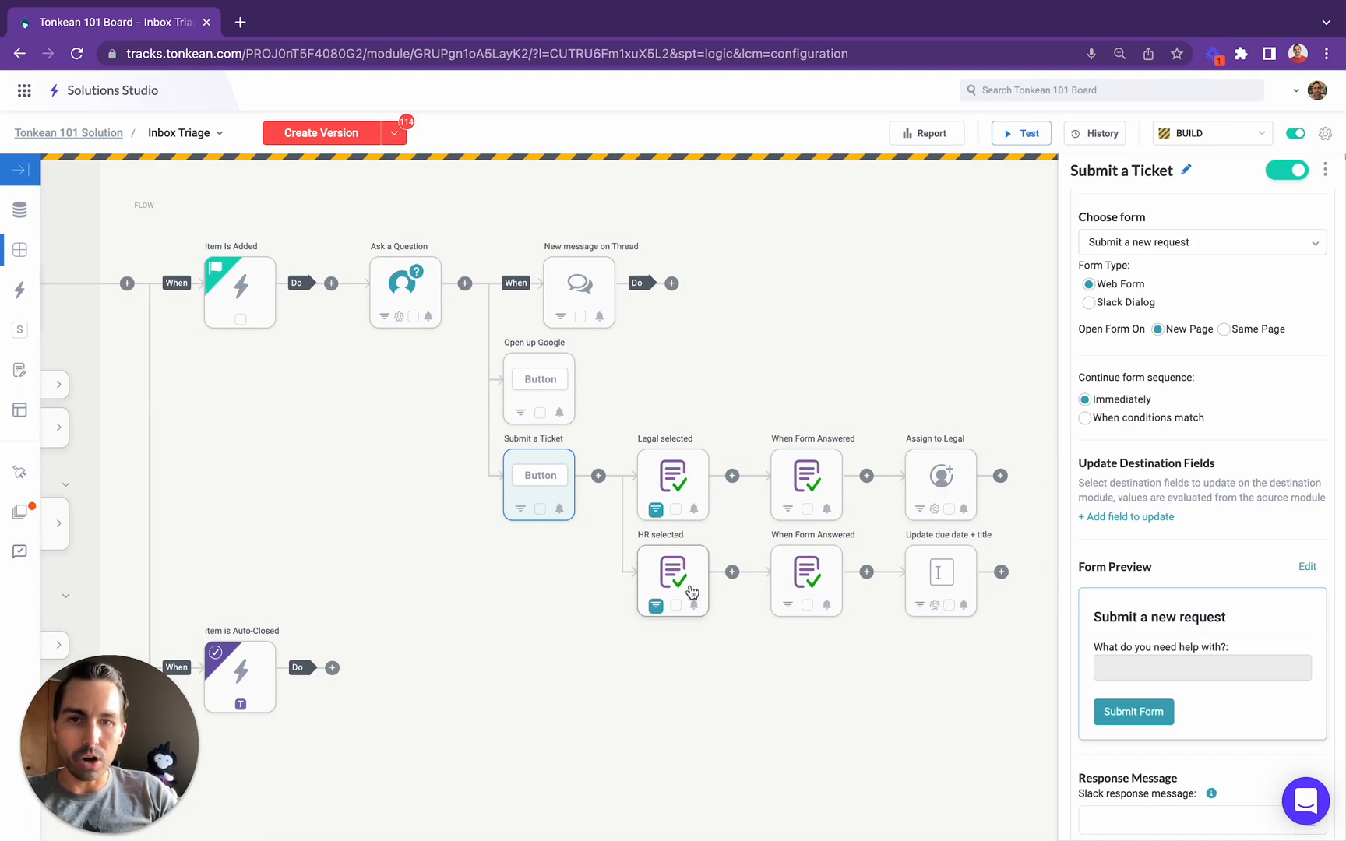
pyautogui.hscroll(1, 870, 564)
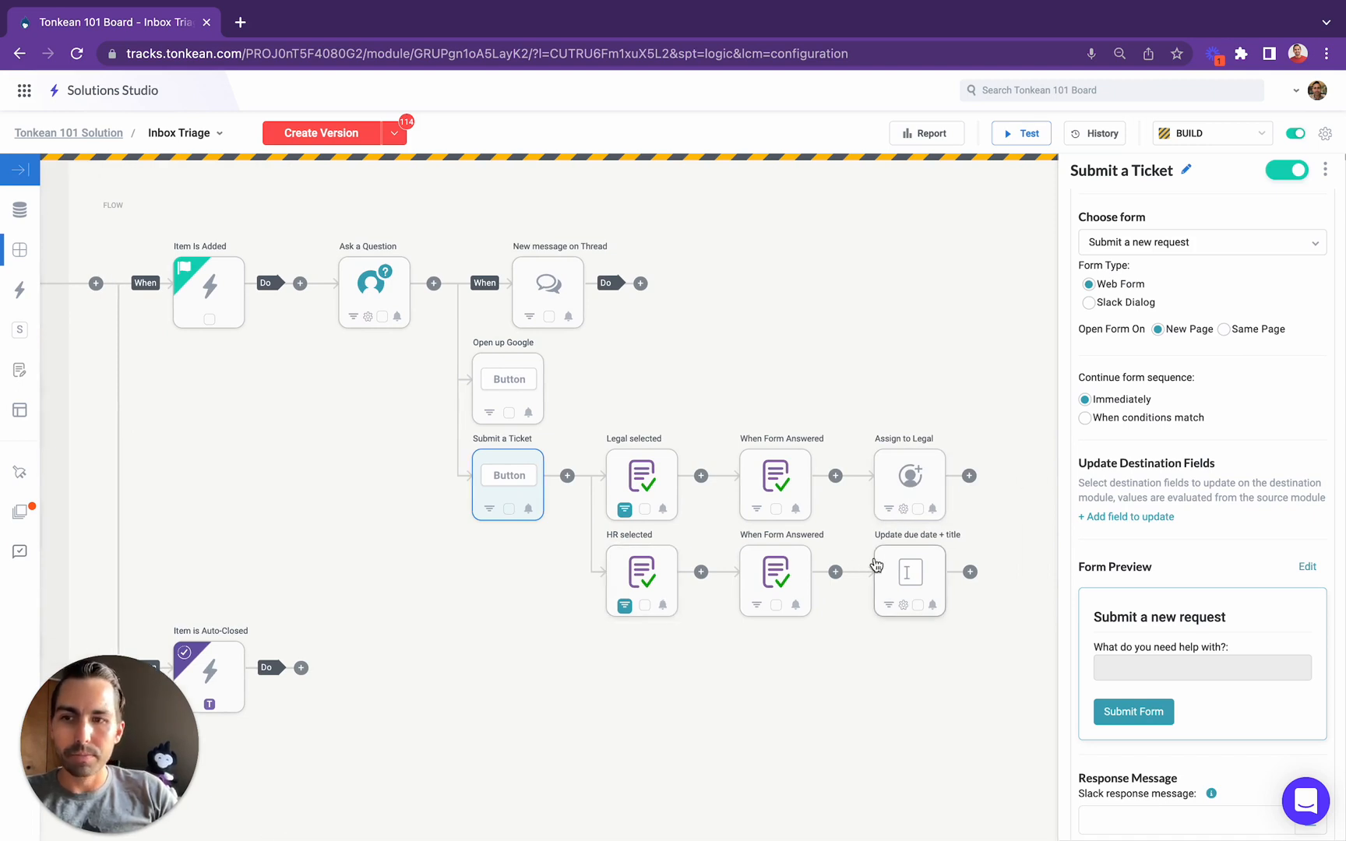